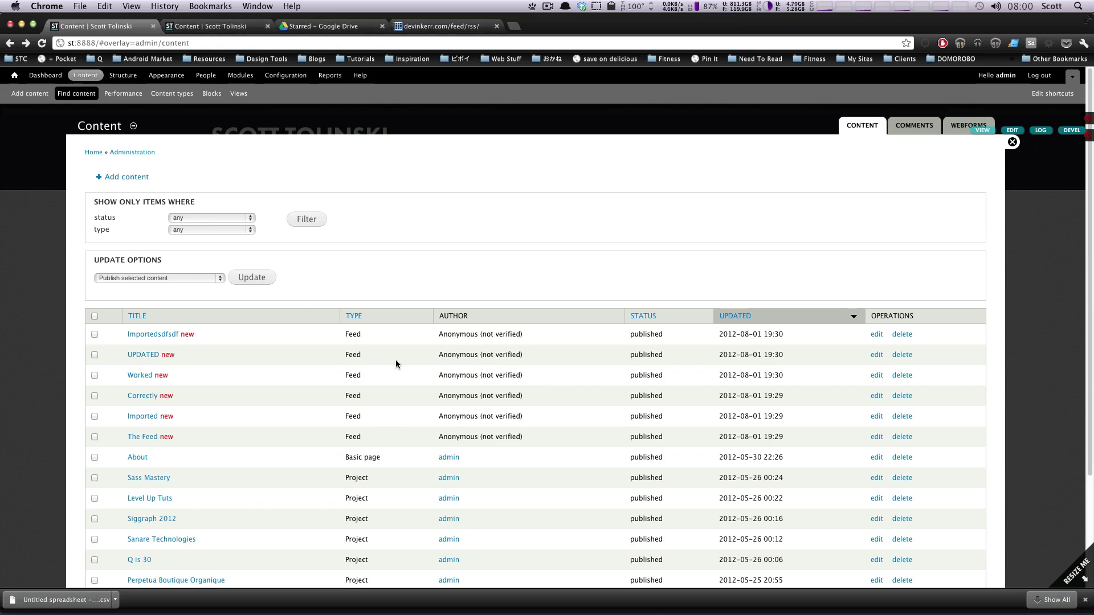
Dismiss the Chrome downloads shelf and go to Drupal's Structure admin page
click(1085, 600)
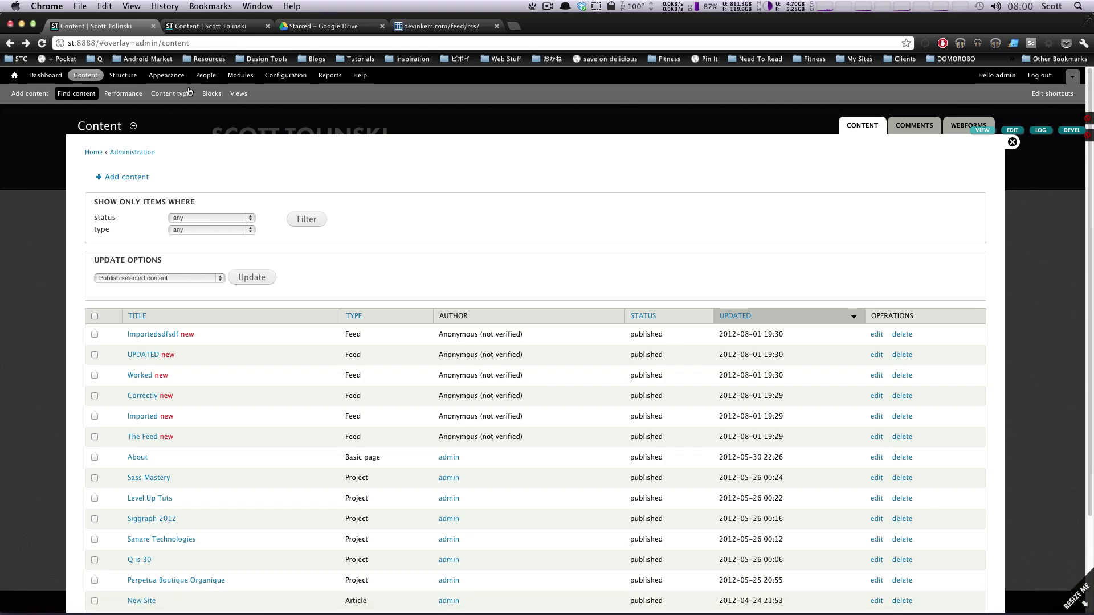
click(116, 76)
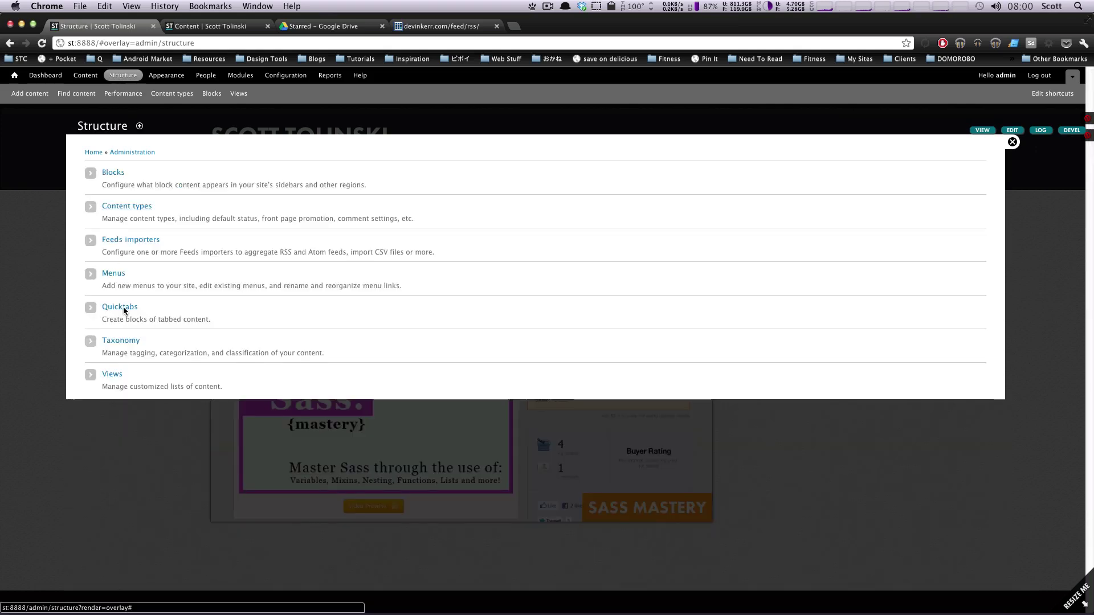
Create a new feeds importer named RSS
click(126, 242)
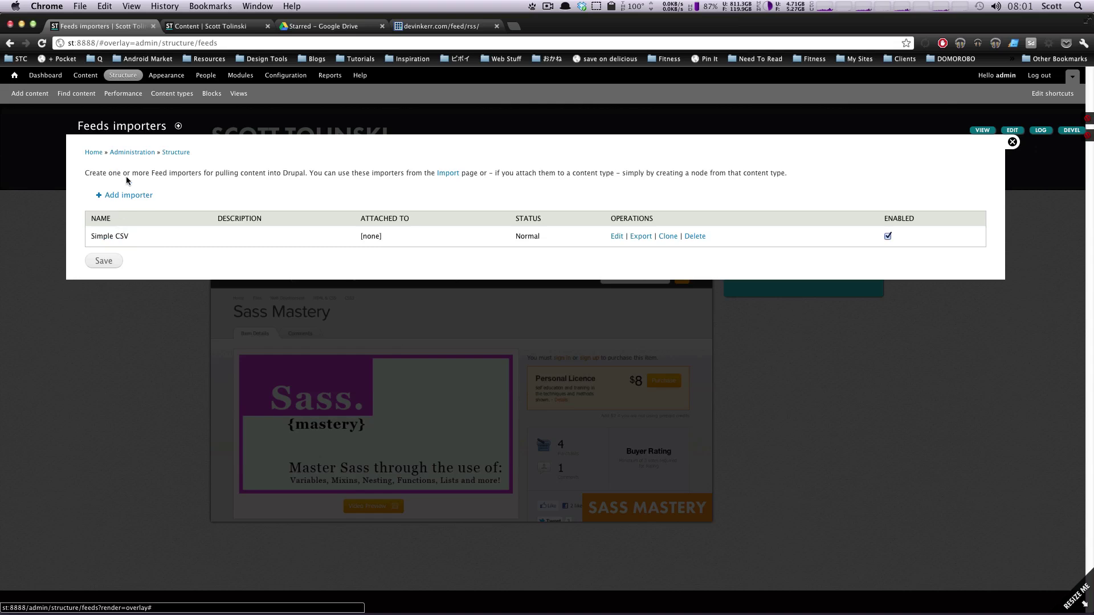
click(127, 195)
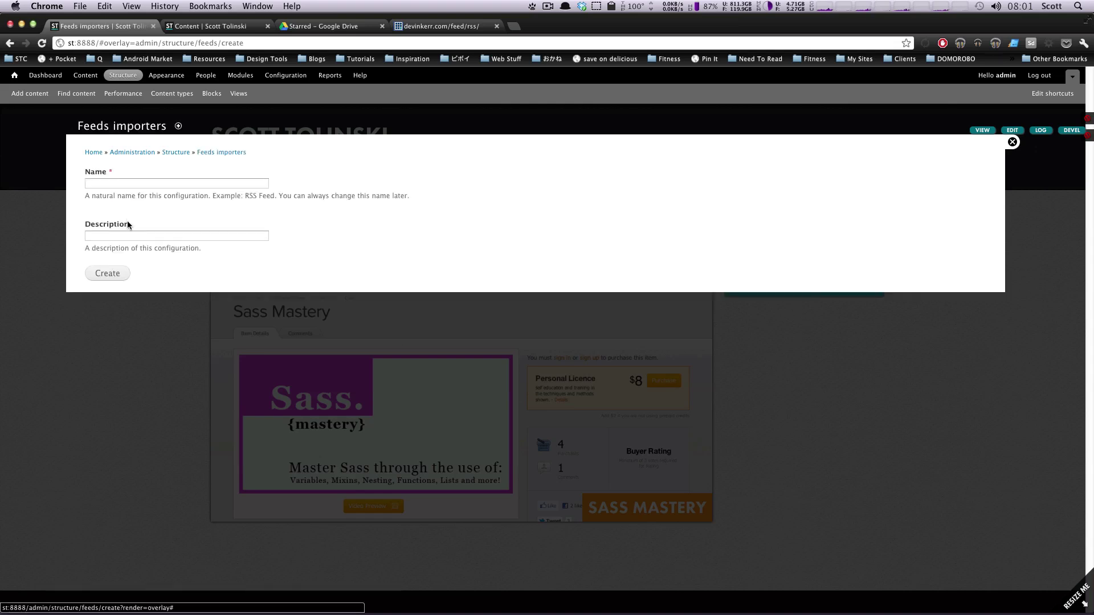
click(128, 183)
text(RA)
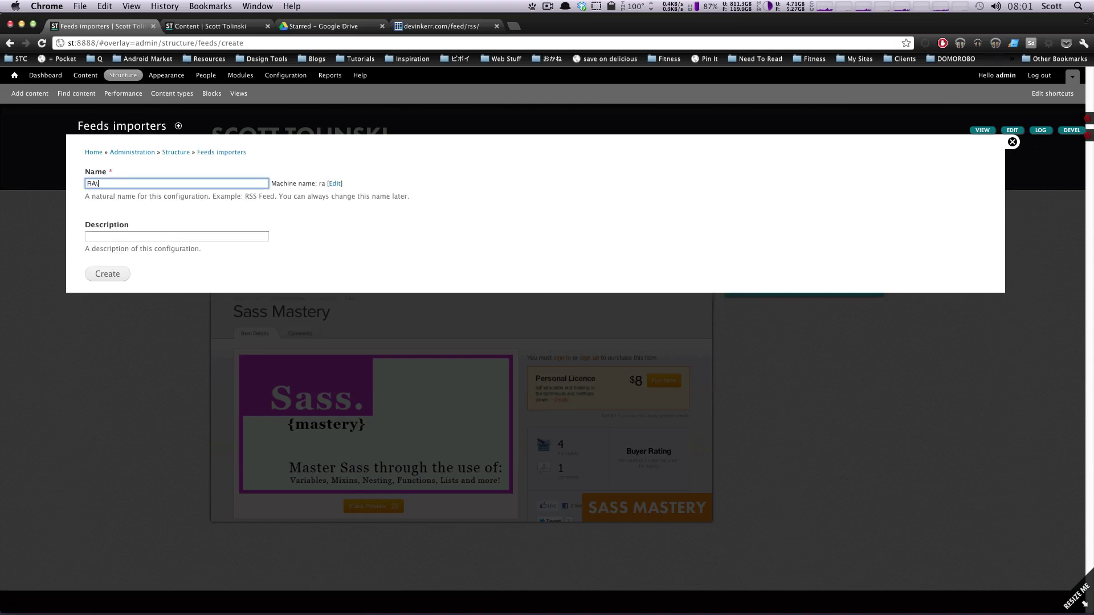
key(BackSpace)
text(SS)
click(104, 276)
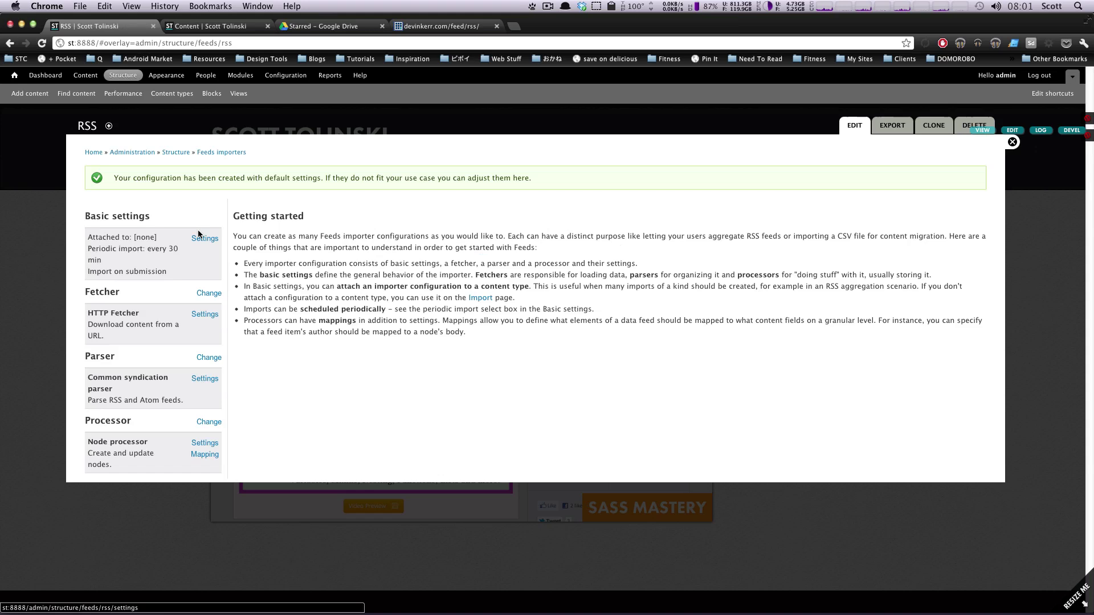
Set the RSS importer's periodic import to Every 1 week in Basic settings
click(199, 235)
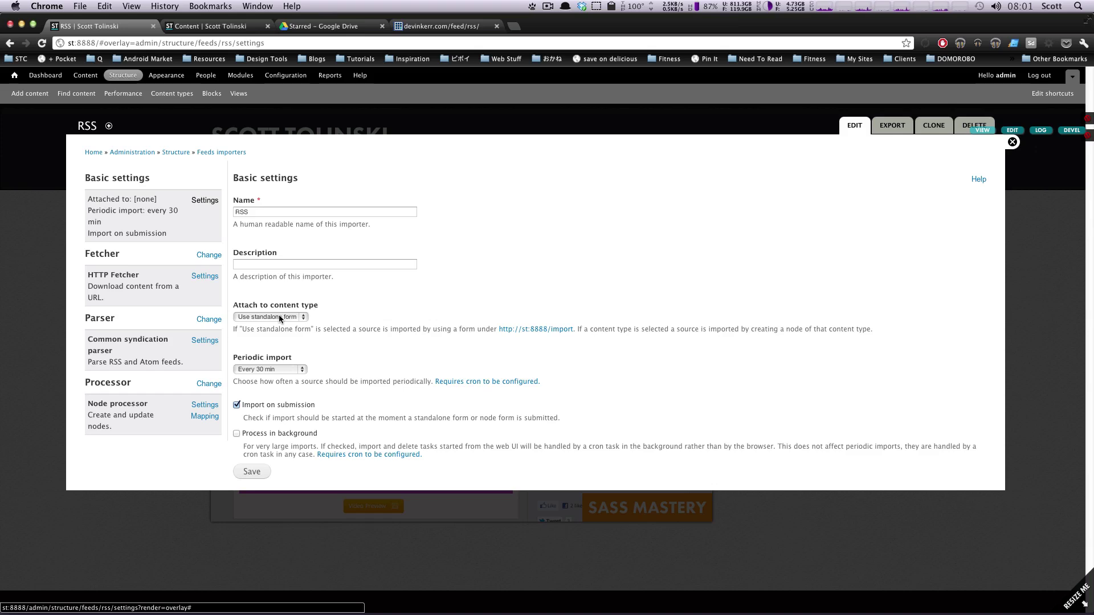
click(279, 369)
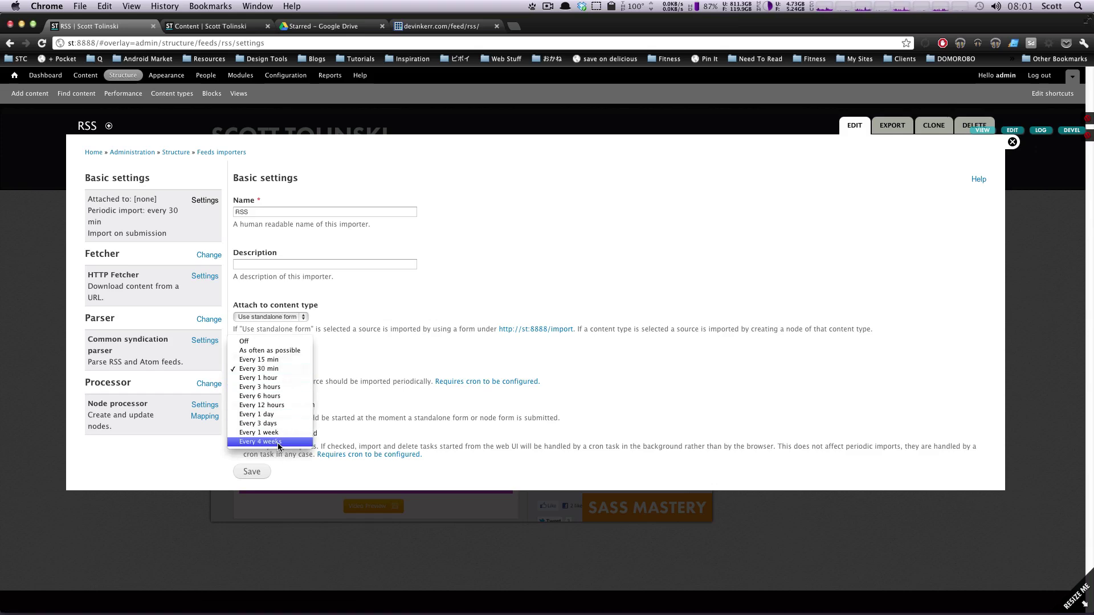
key(Escape)
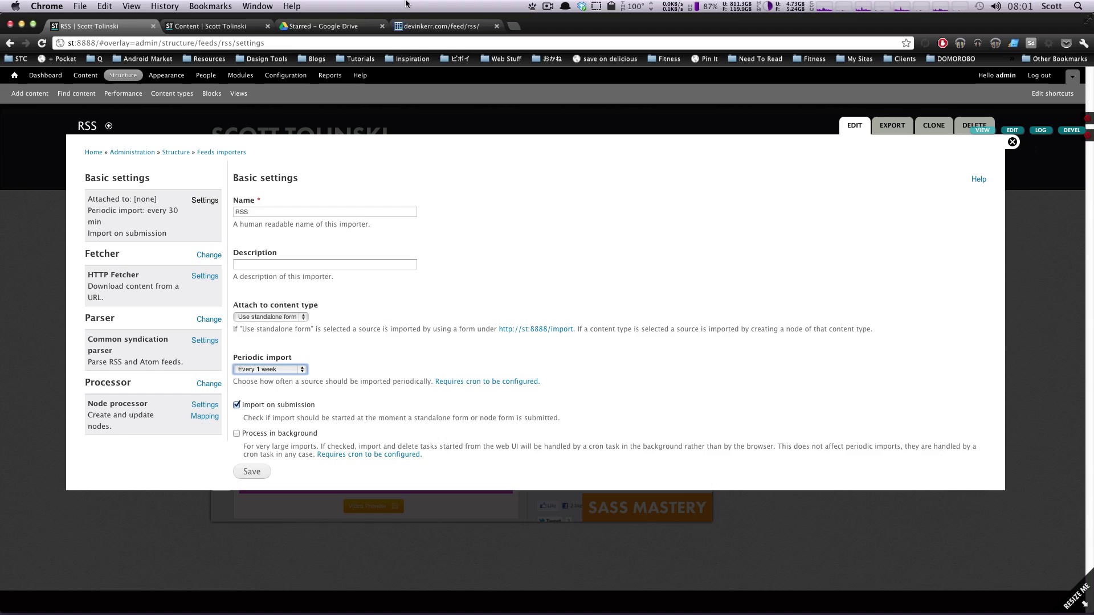
click(444, 26)
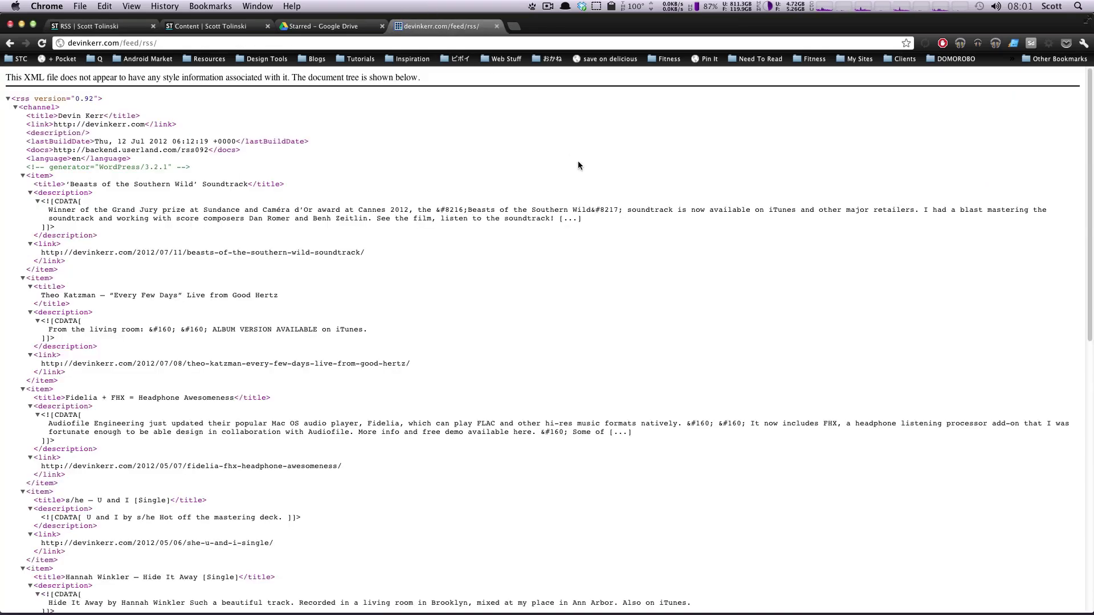
drag(178, 125, 270, 403)
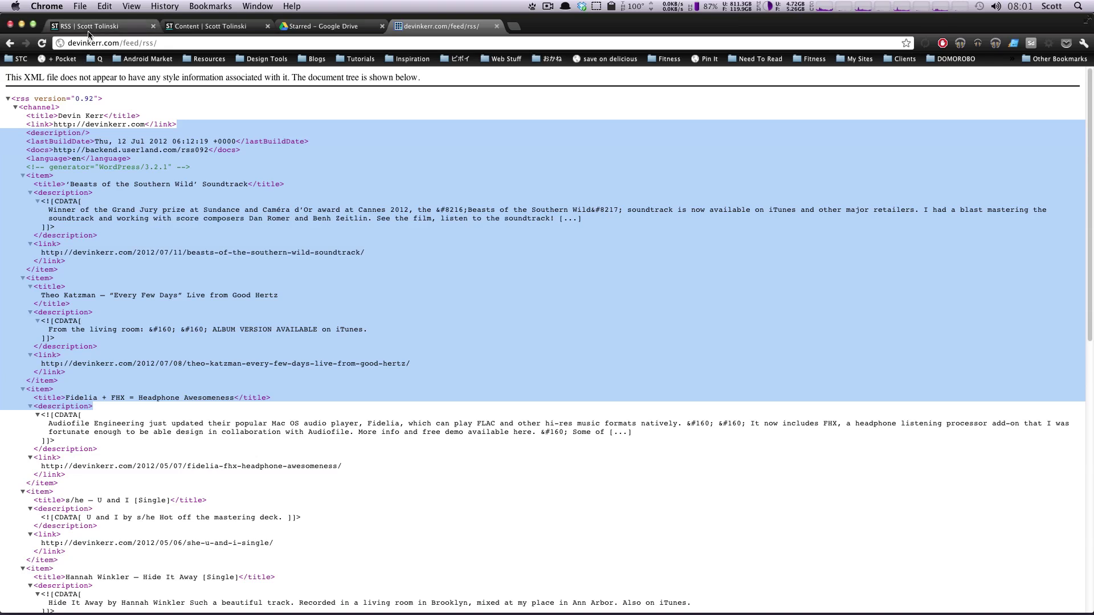
click(90, 27)
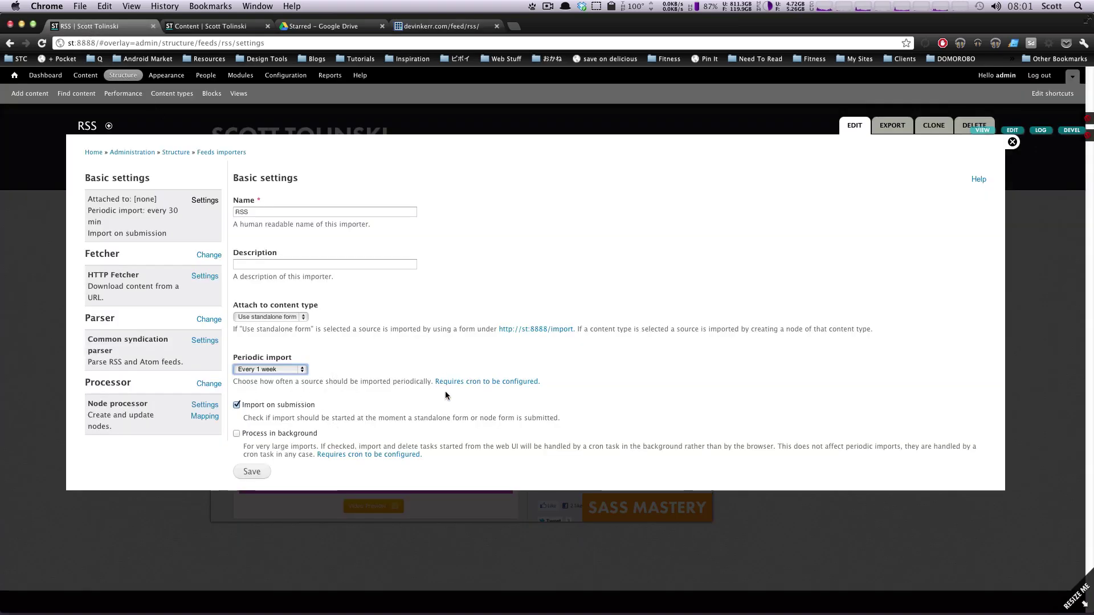
Save periodic import at Every 1 week and go to the fetcher choice page
click(299, 370)
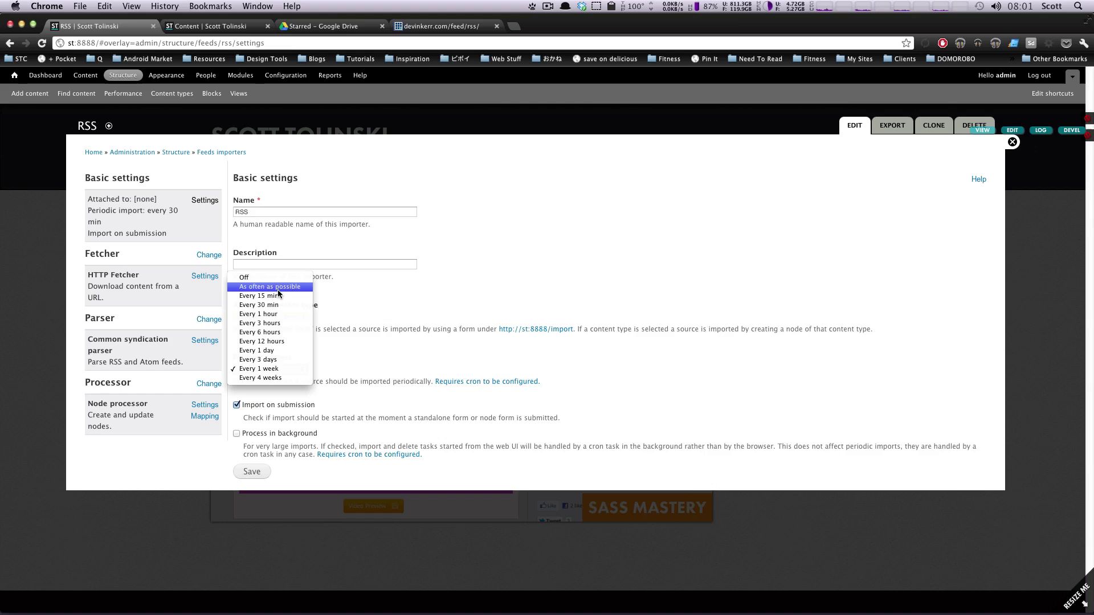
click(271, 370)
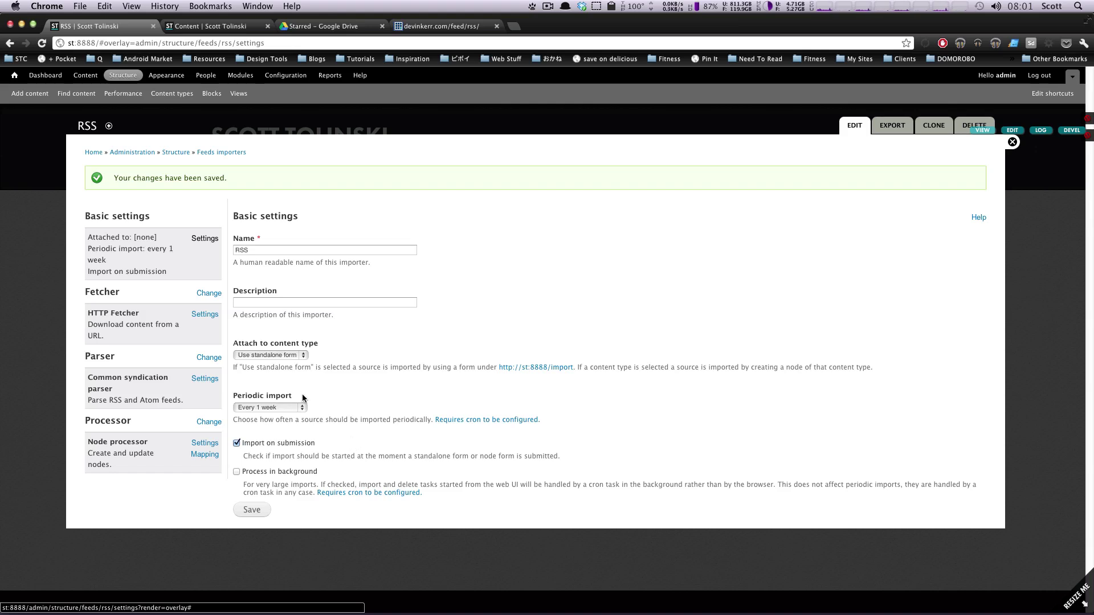
click(212, 293)
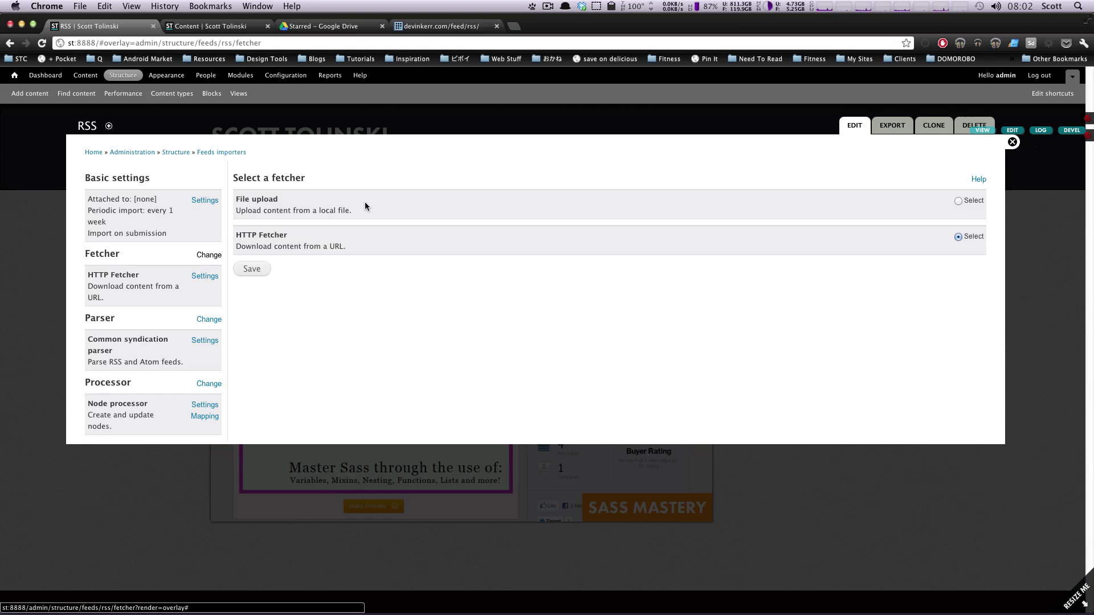
Keep HTTP Fetcher as the fetcher and view its settings, leaving both options unchecked
drag(265, 233, 397, 250)
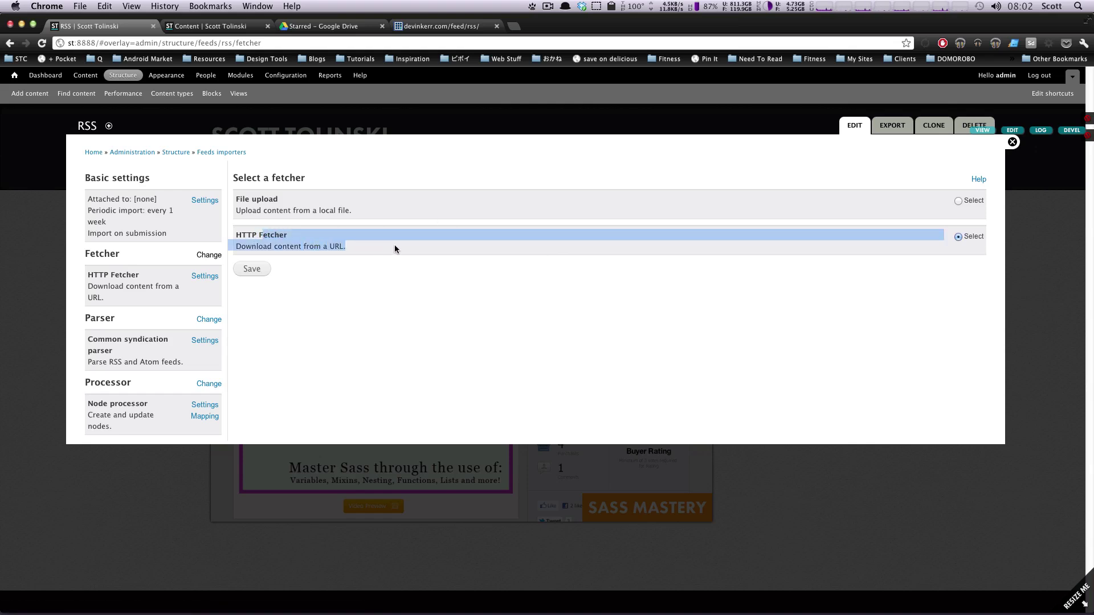
click(397, 250)
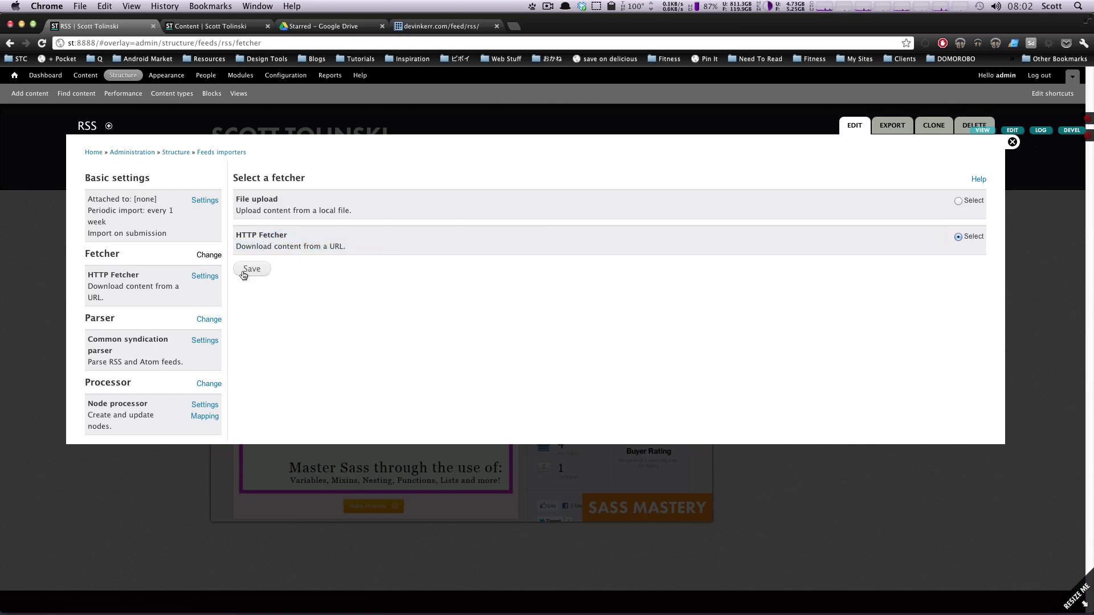
click(206, 279)
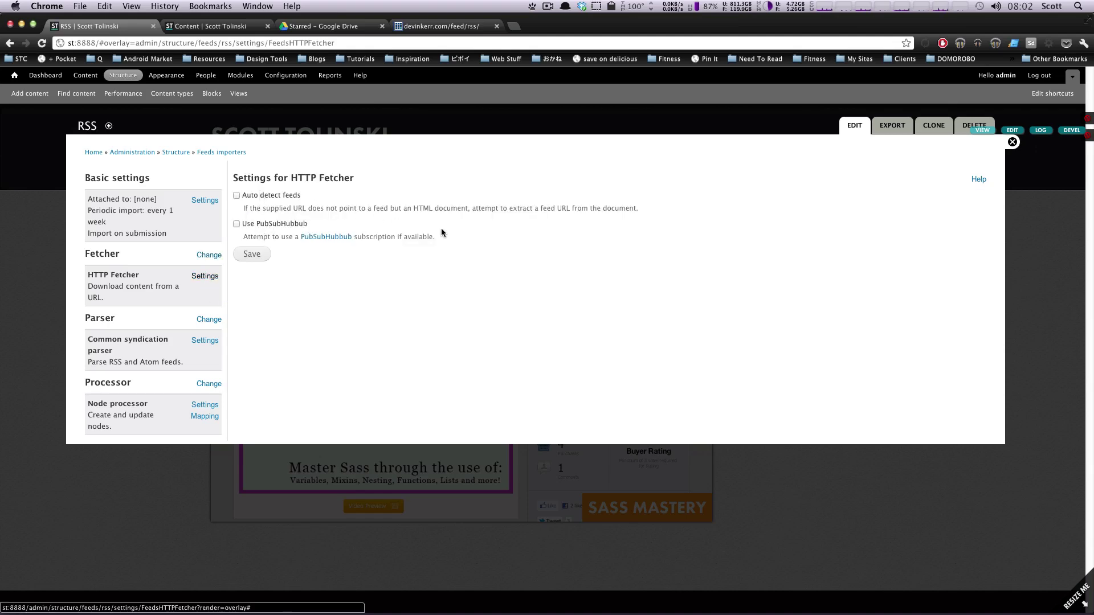
click(416, 27)
click(51, 28)
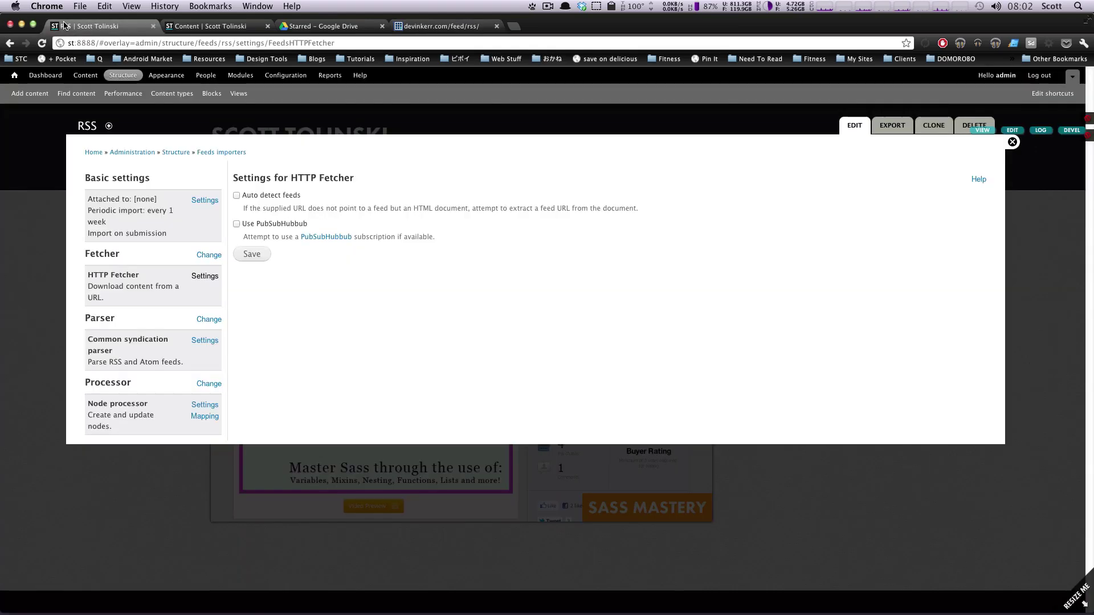
Keep Common syndication parser, save its settings, and go to the processor choice
click(206, 320)
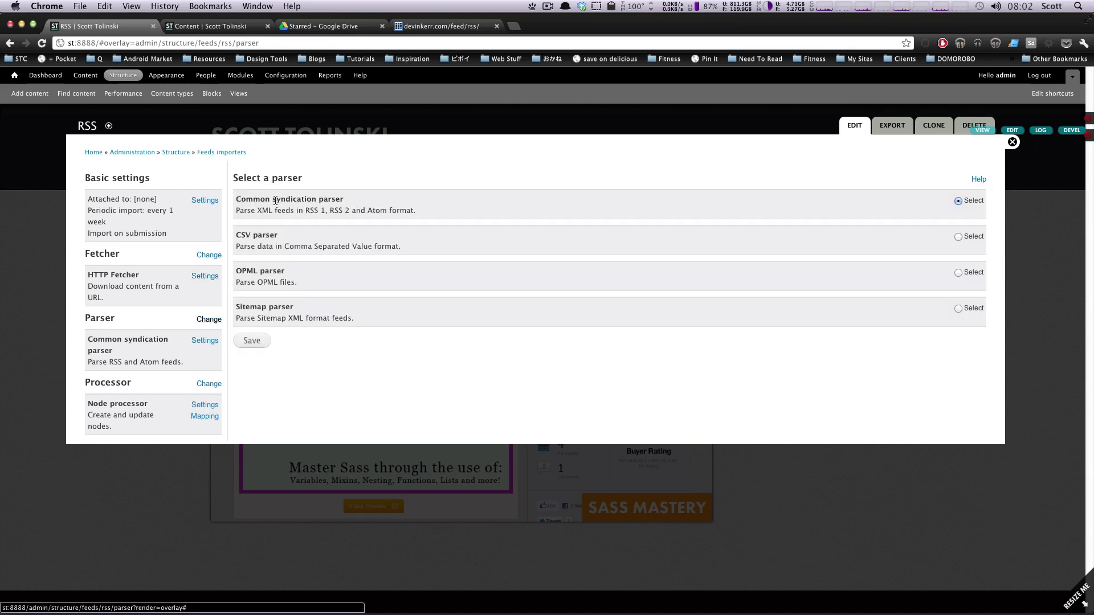
drag(276, 199, 357, 206)
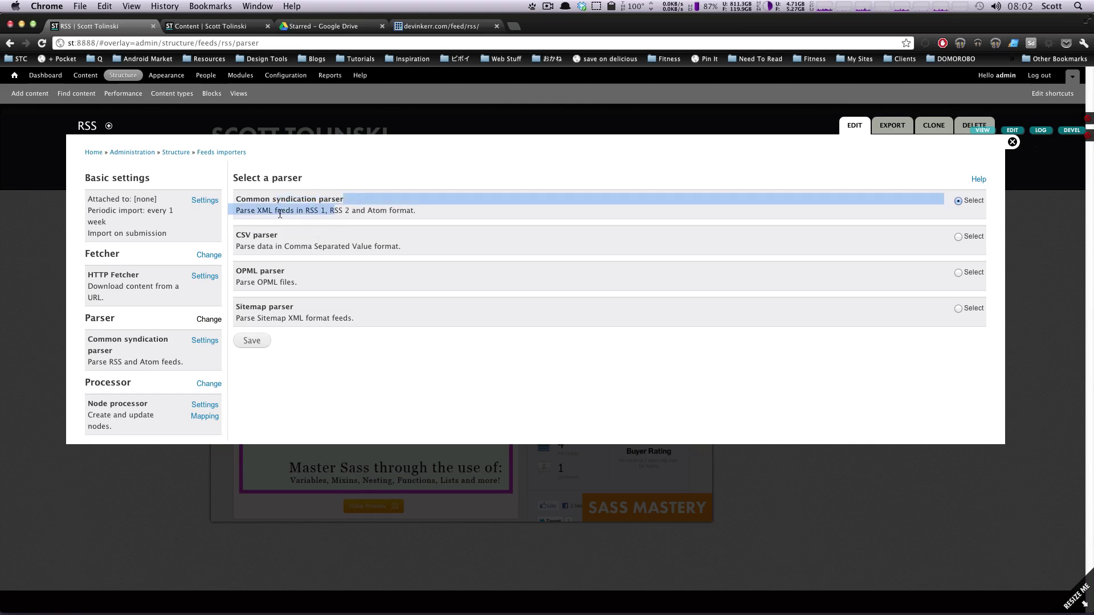
click(315, 211)
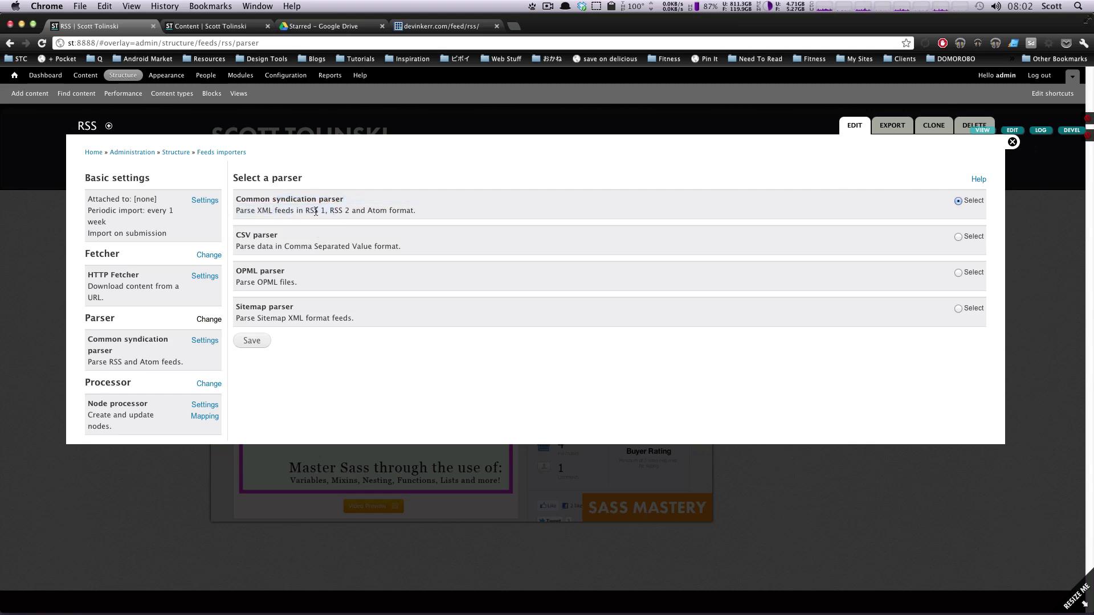
click(205, 341)
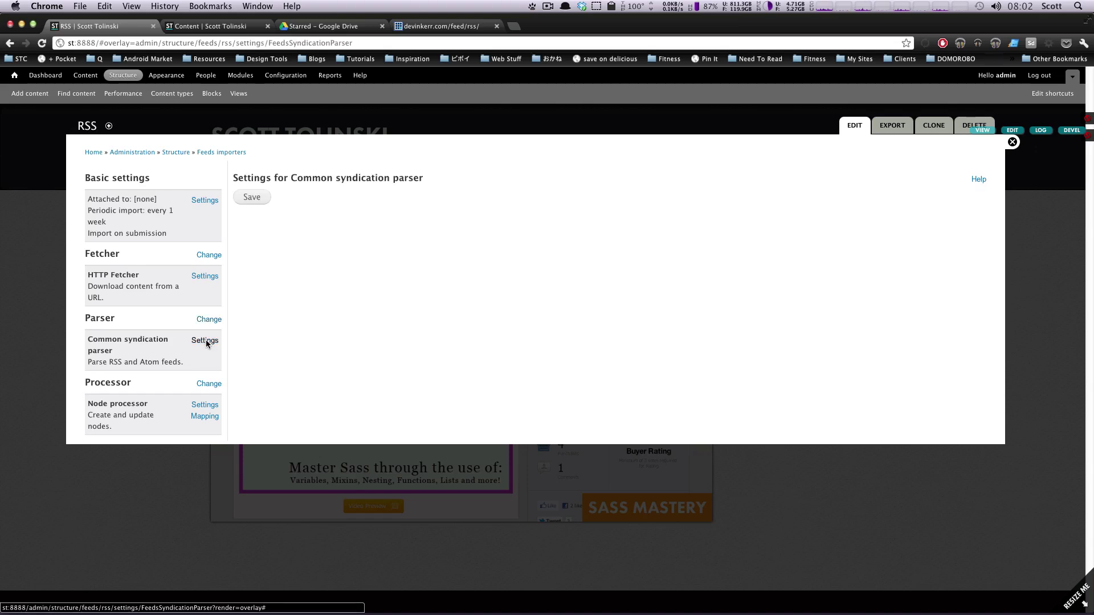
click(245, 197)
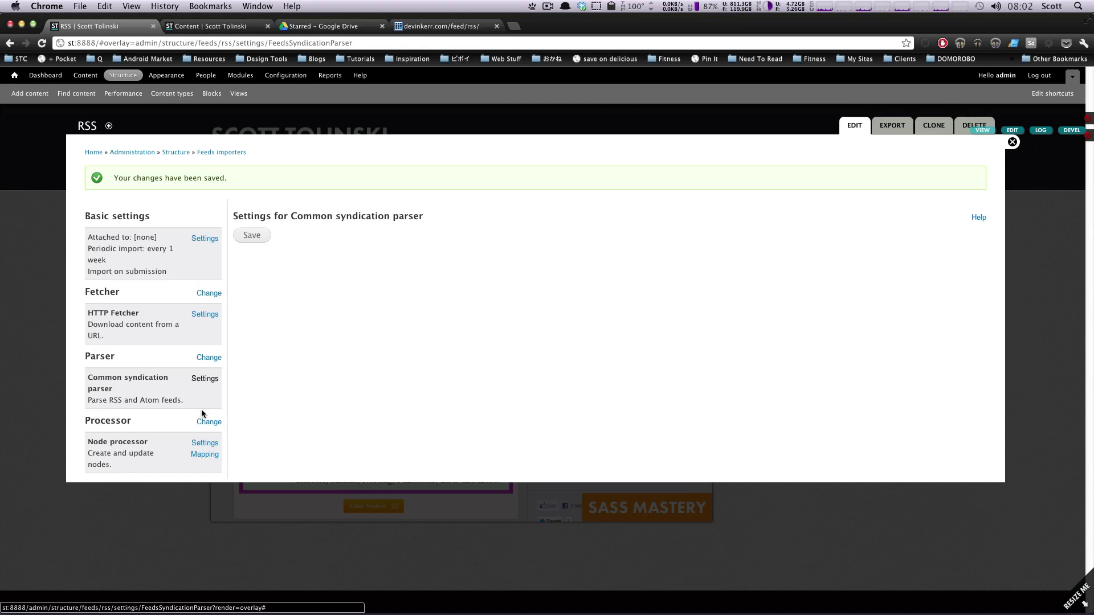
click(201, 422)
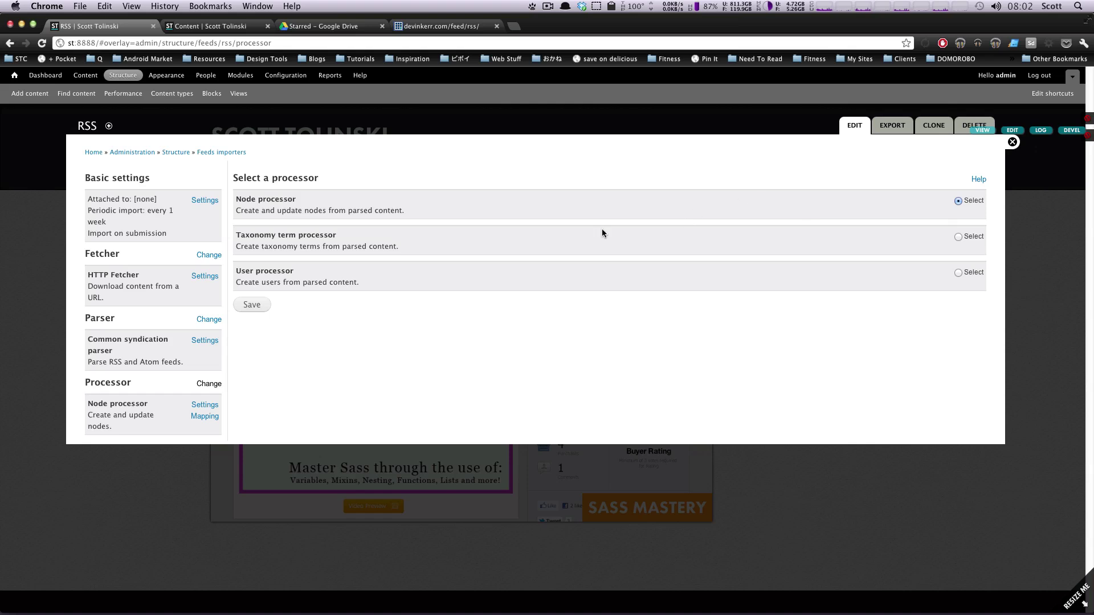
Save Node processor settings: update existing nodes, Feed content type, nodes never expire
click(203, 411)
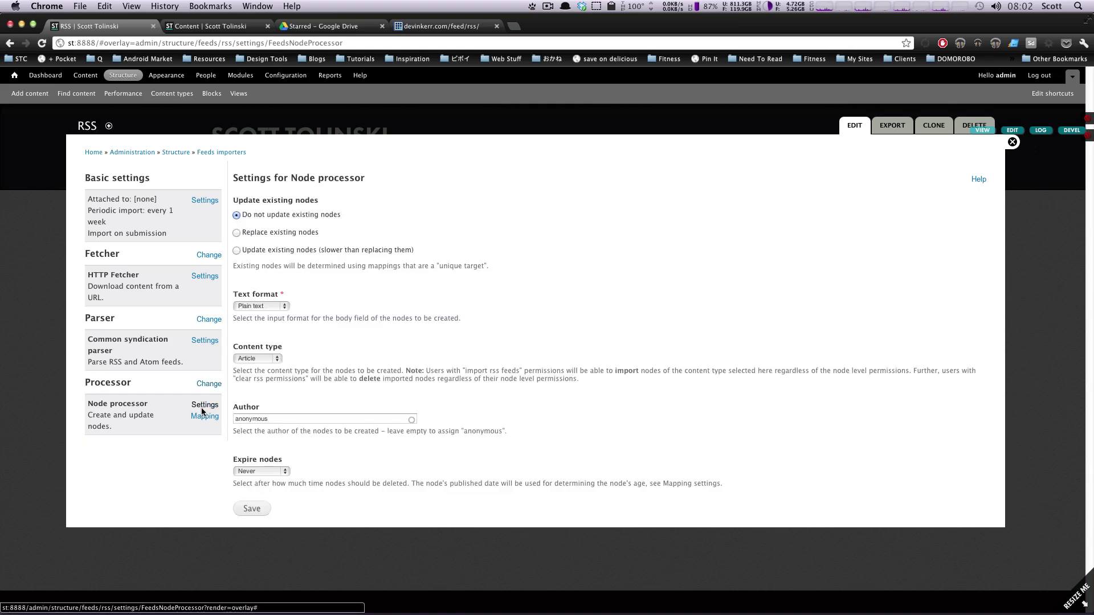
click(245, 250)
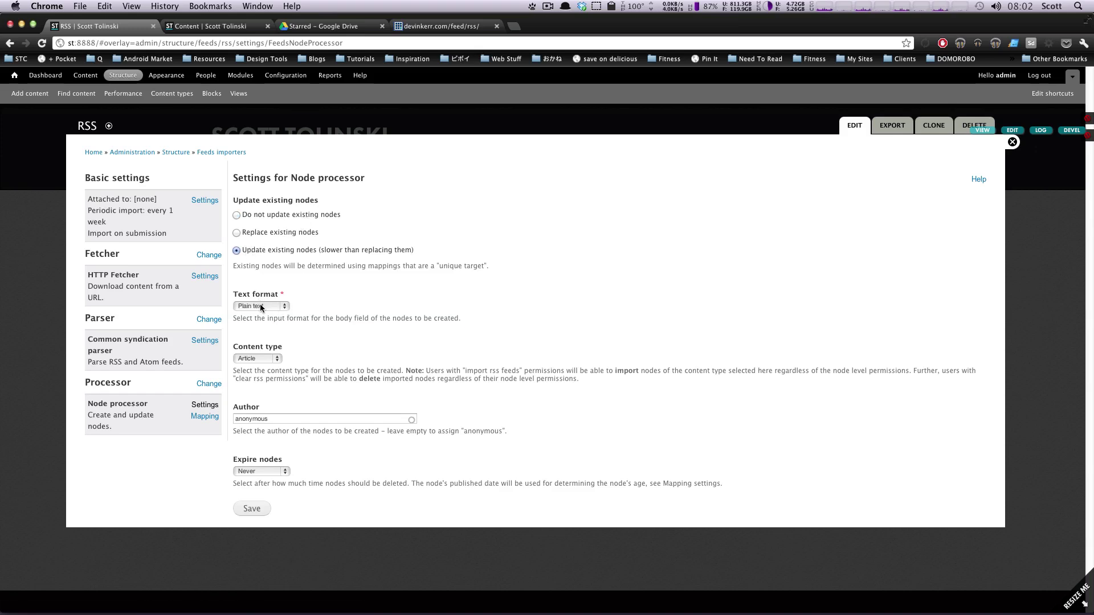
click(258, 354)
double_click(284, 423)
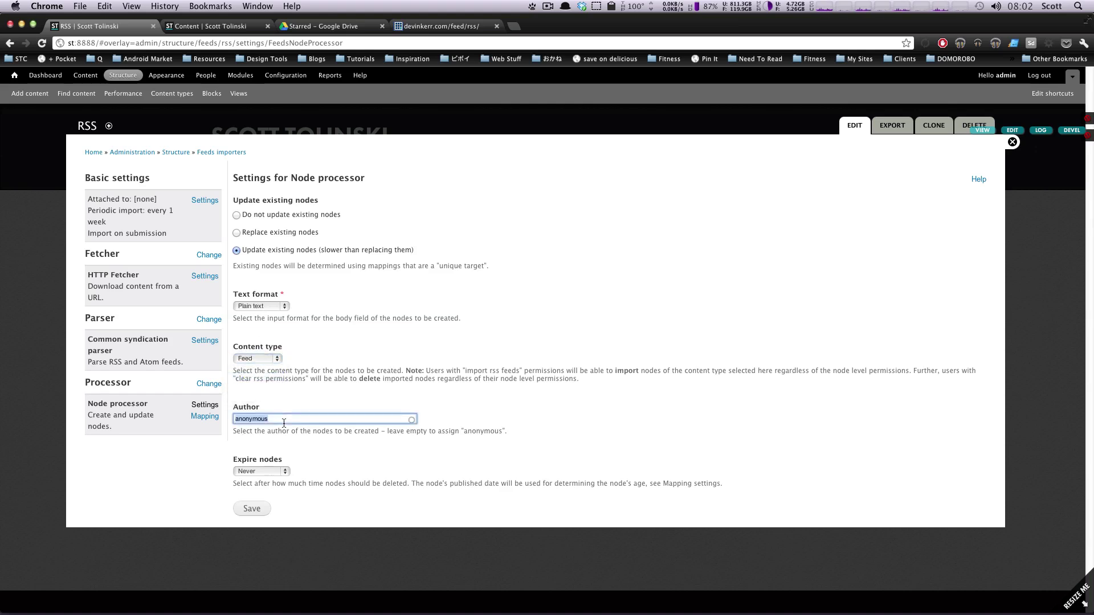
click(261, 473)
click(269, 471)
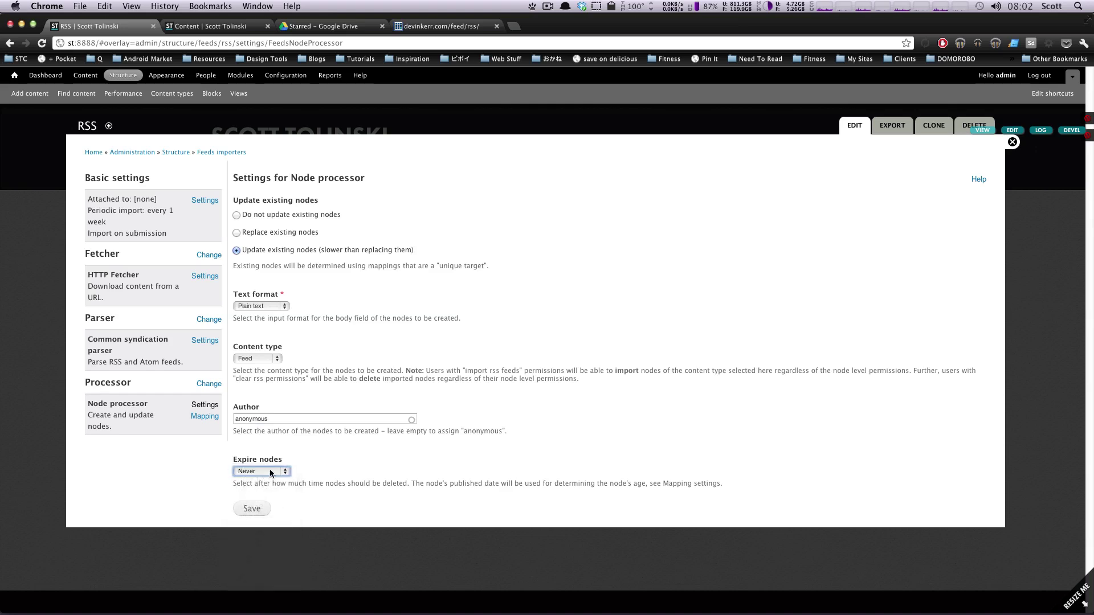
click(265, 473)
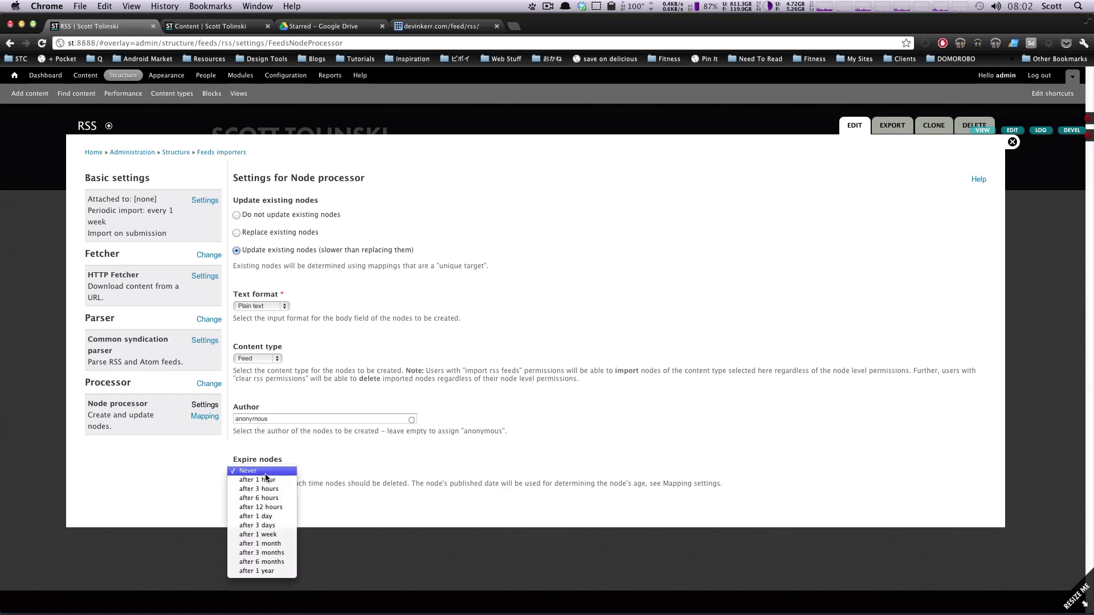
click(265, 472)
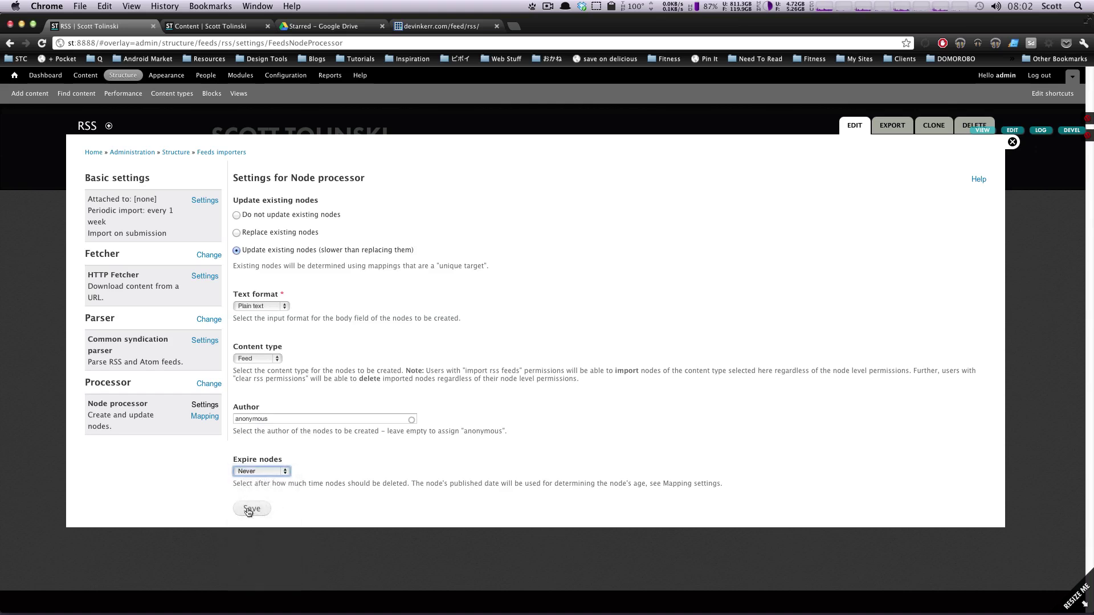
click(249, 510)
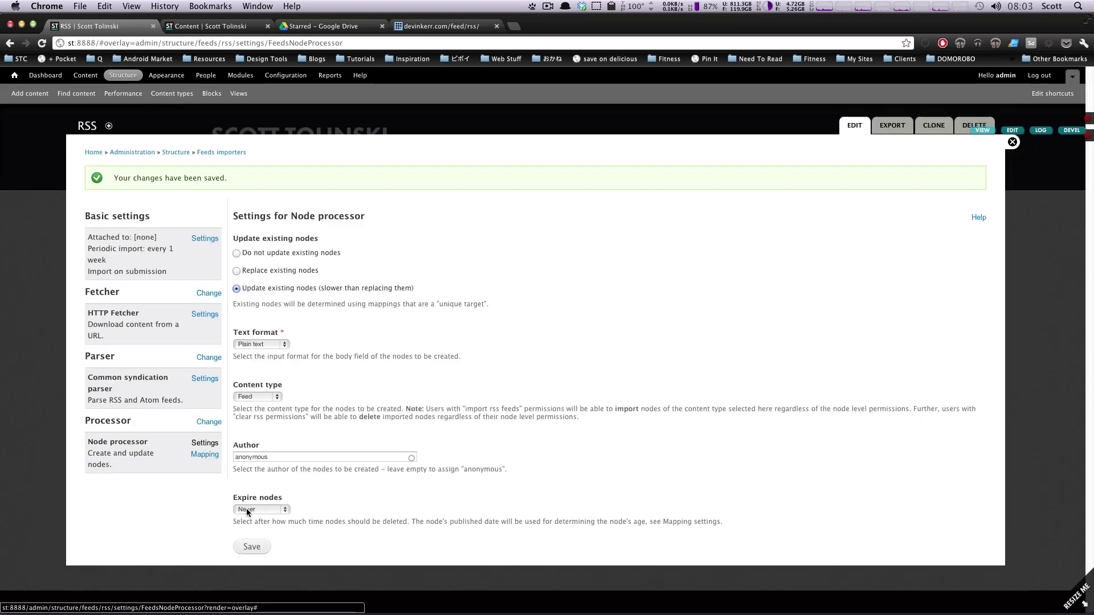
Add a mapping from the feed's Title to the node Title
click(208, 456)
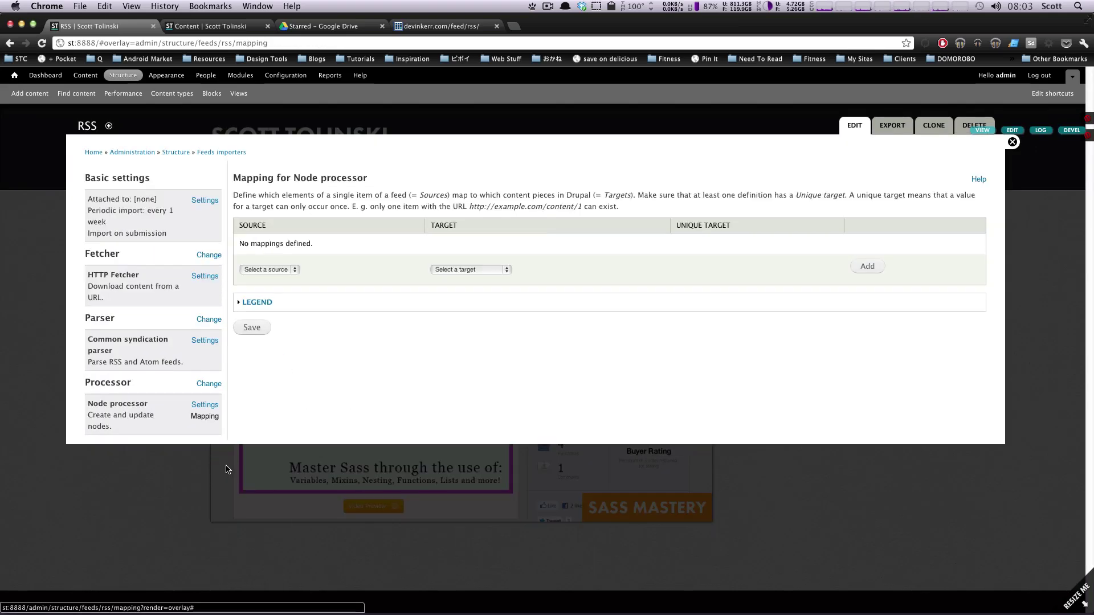
click(284, 273)
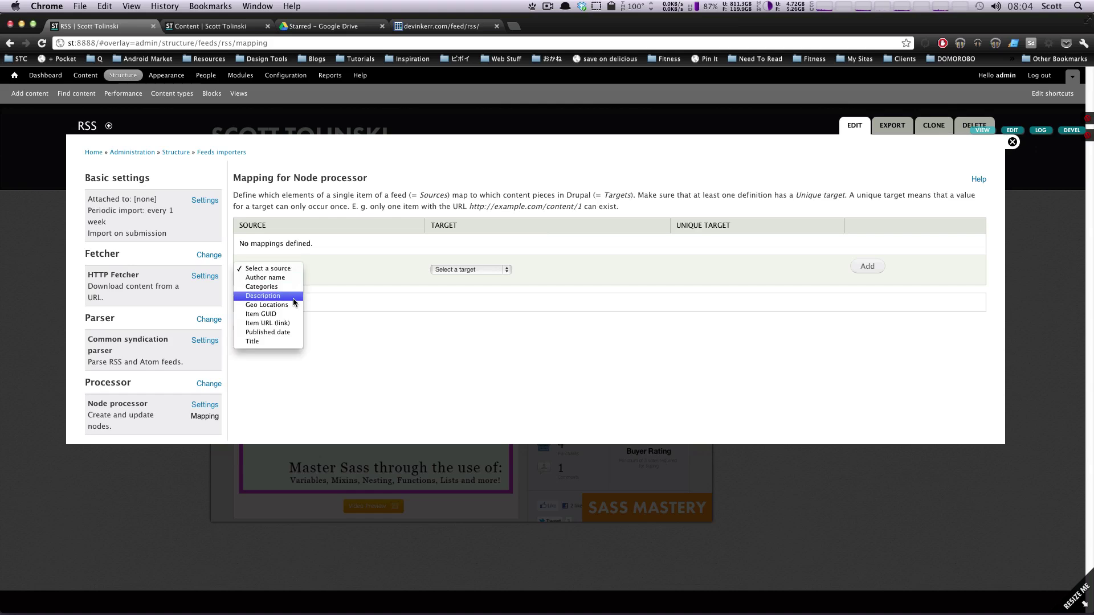
click(285, 341)
click(457, 268)
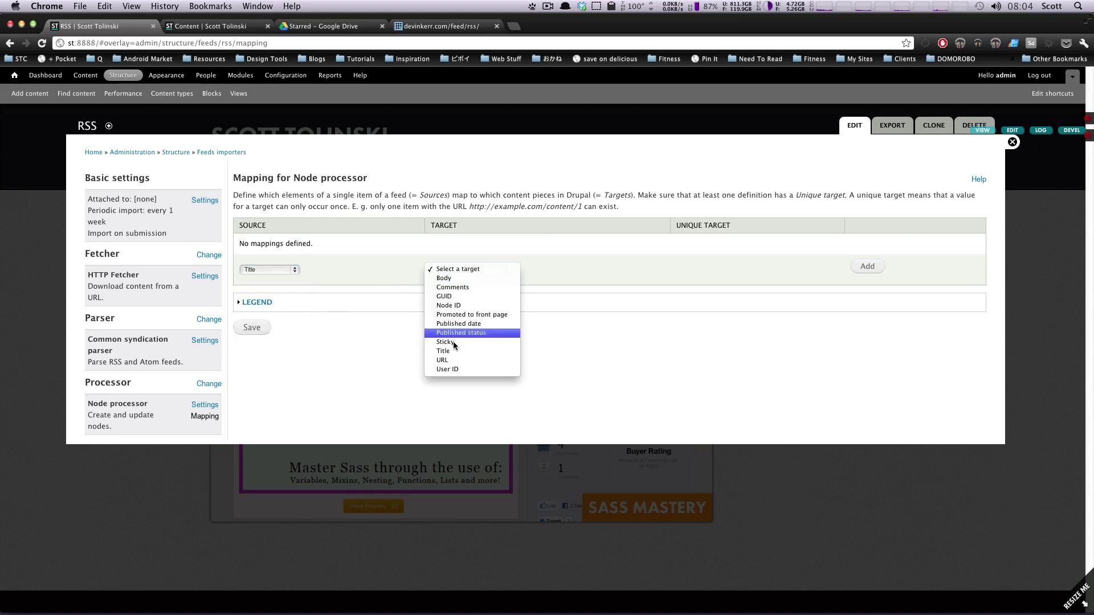
click(445, 351)
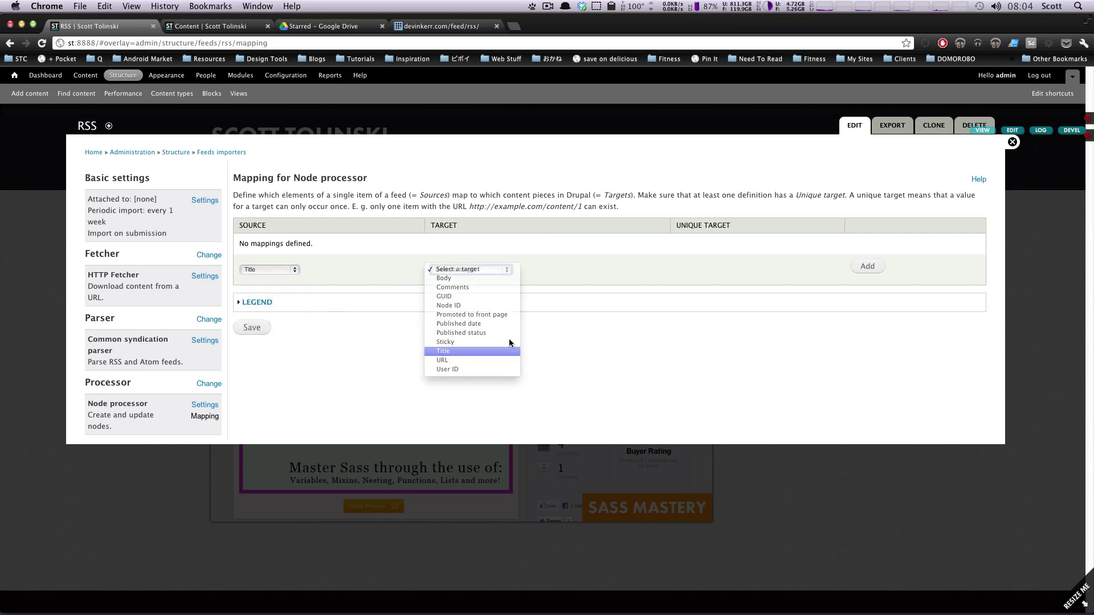
click(868, 267)
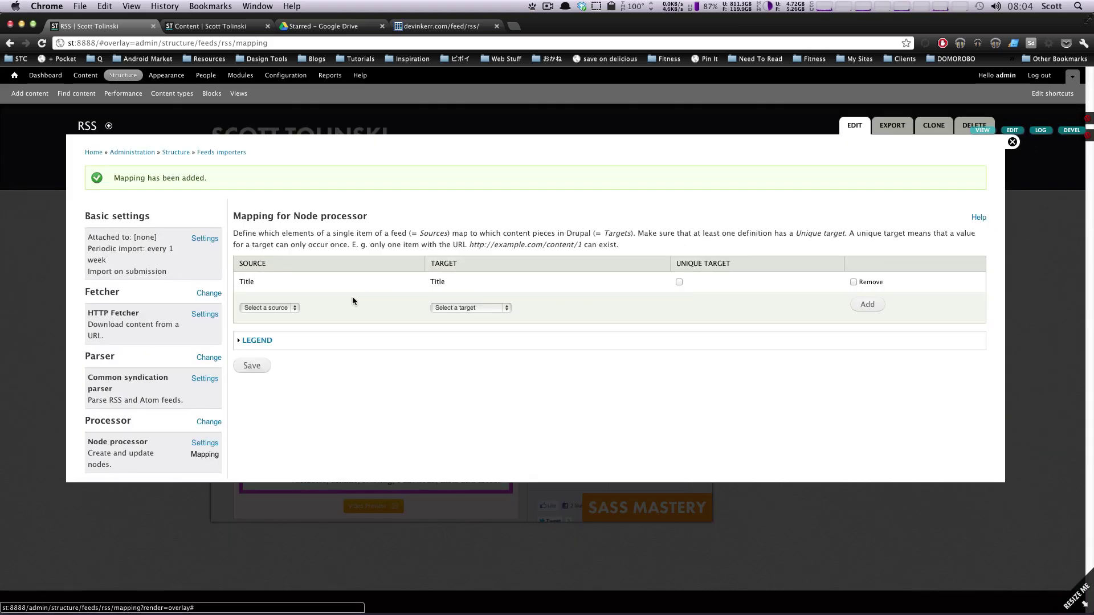
Map feed Description to node Body and save the mappings
click(277, 309)
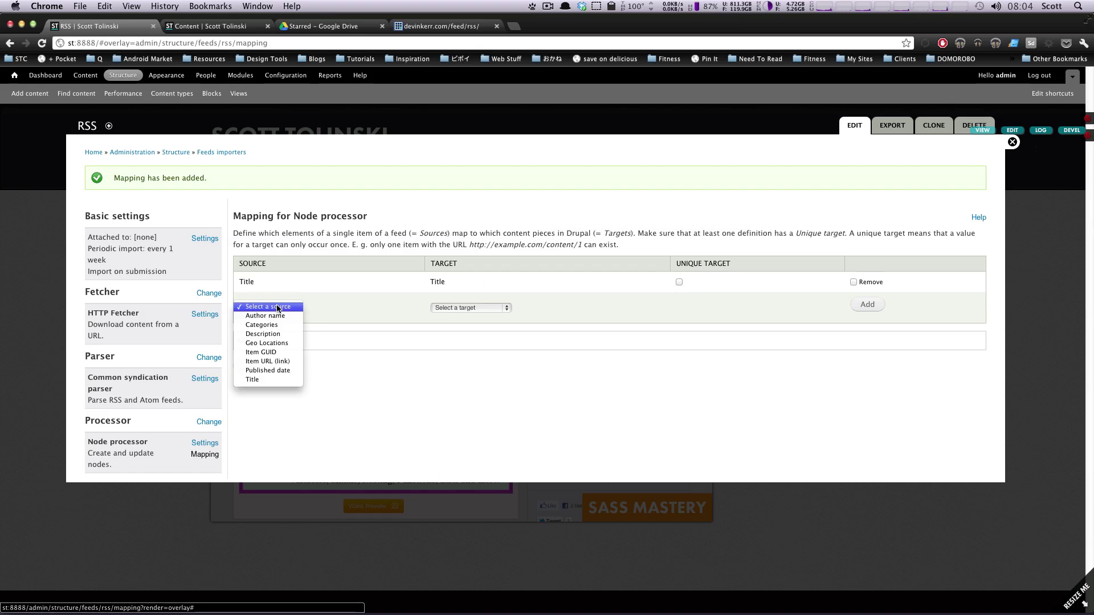
click(285, 334)
click(465, 309)
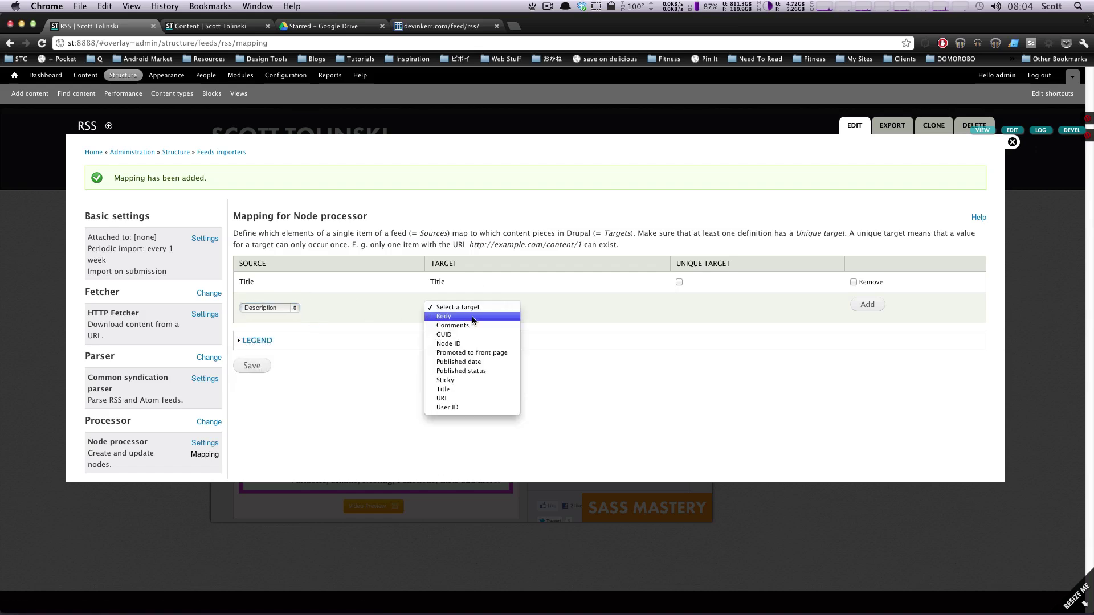
click(470, 317)
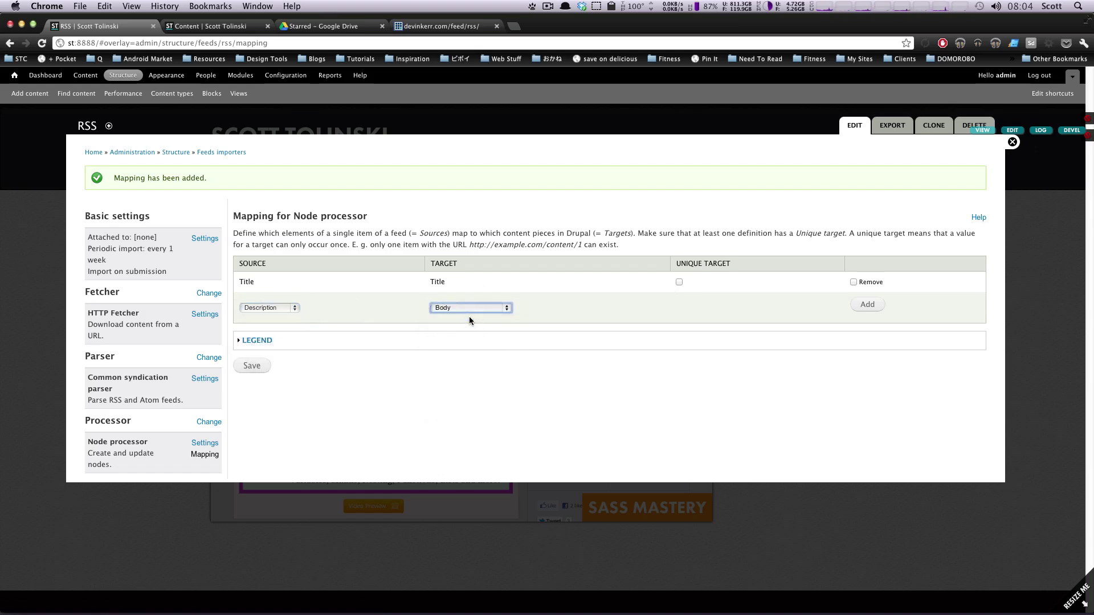
click(868, 306)
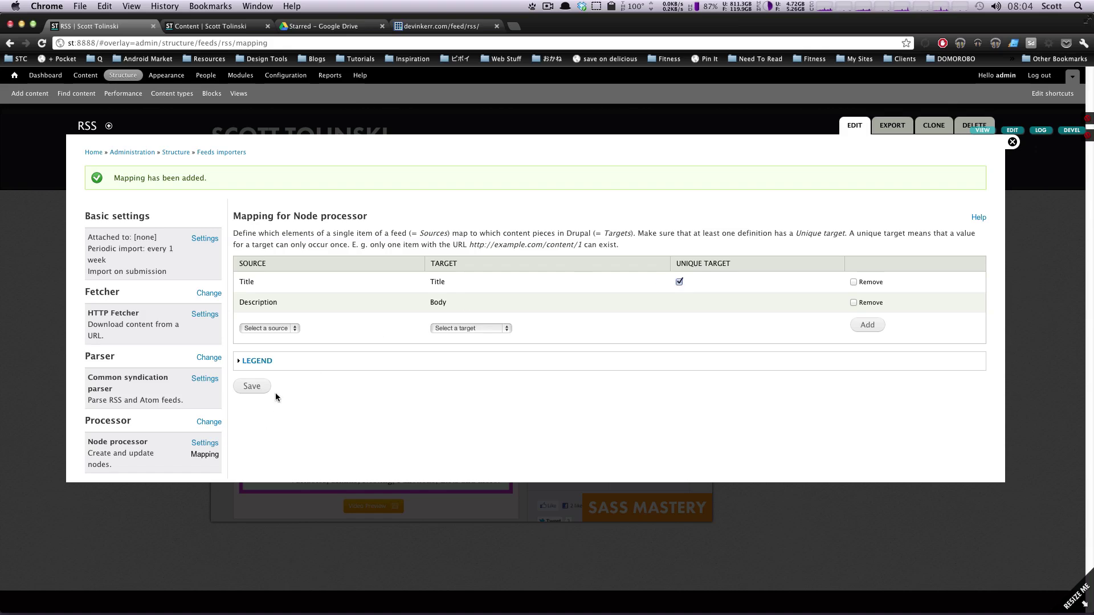
click(259, 388)
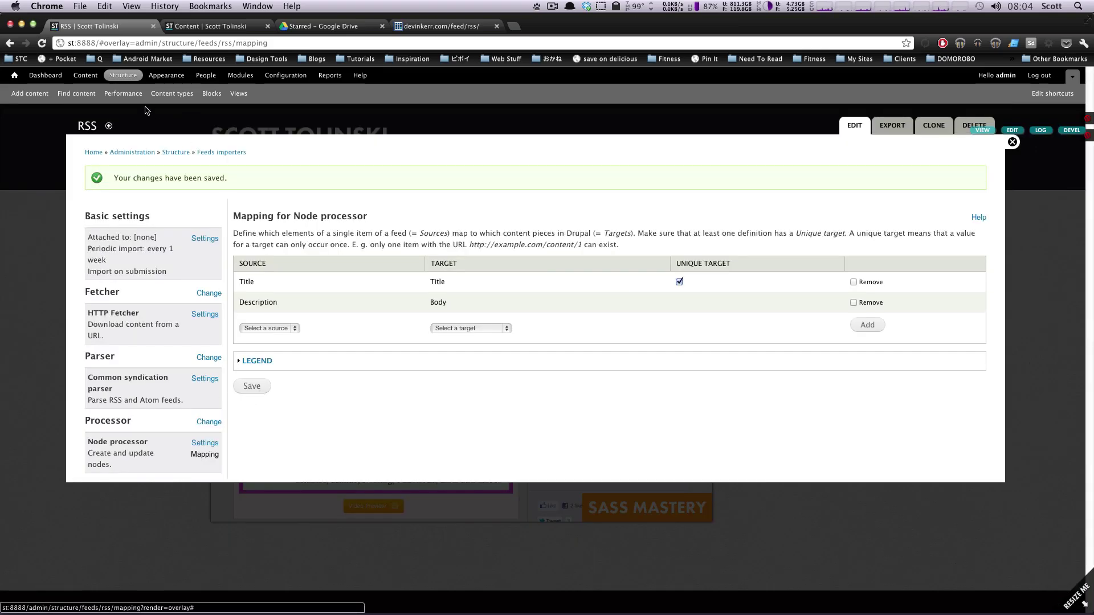
Go to the /import page and open the RSS importer's import form
drag(100, 44, 269, 44)
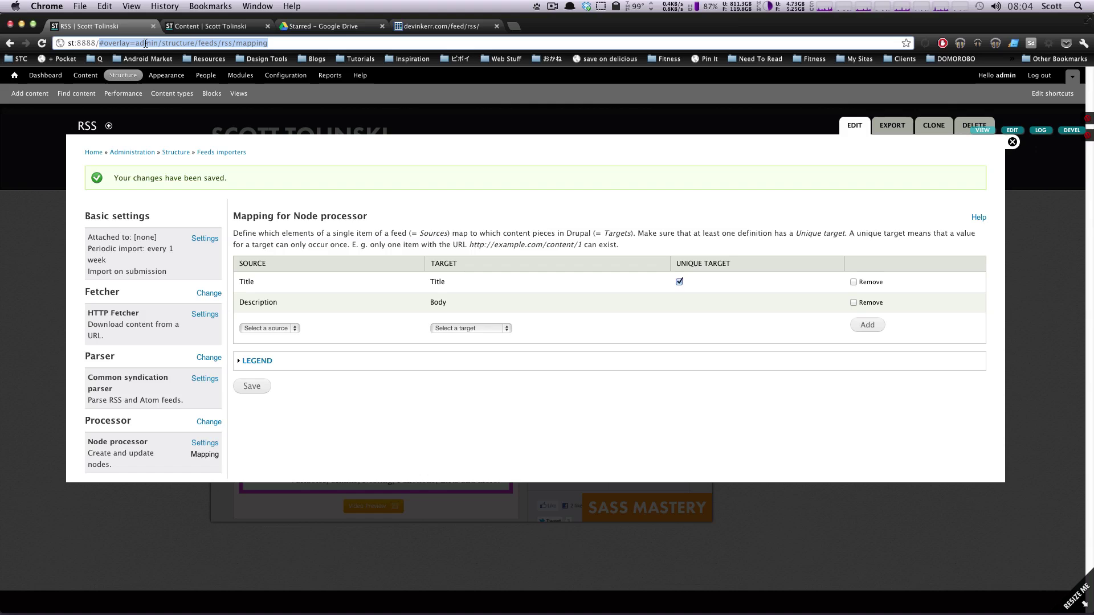
text(imp)
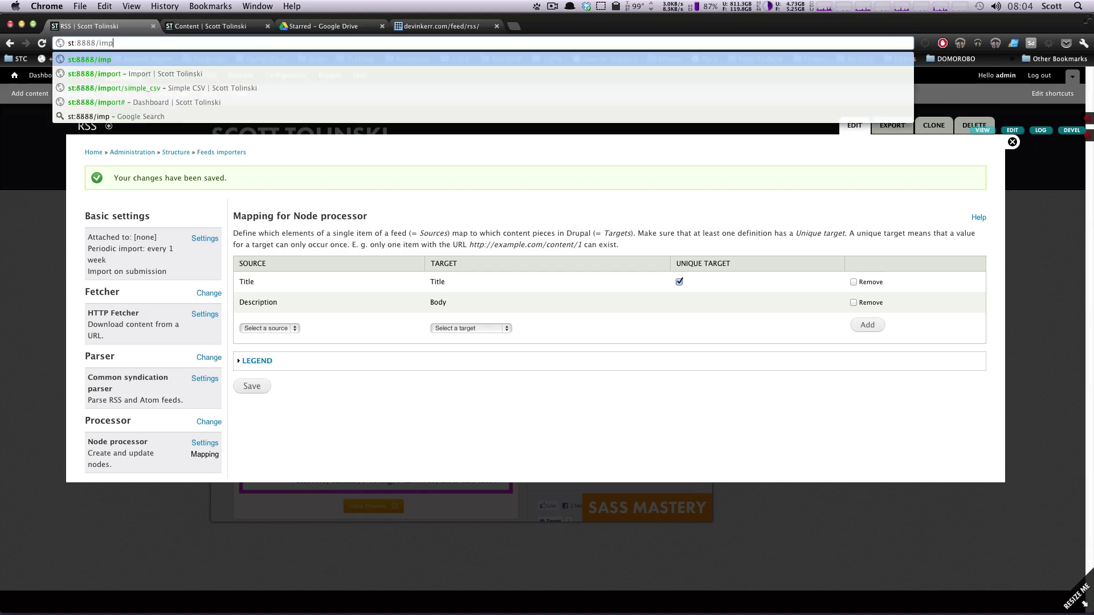
key(Down)
key(Return)
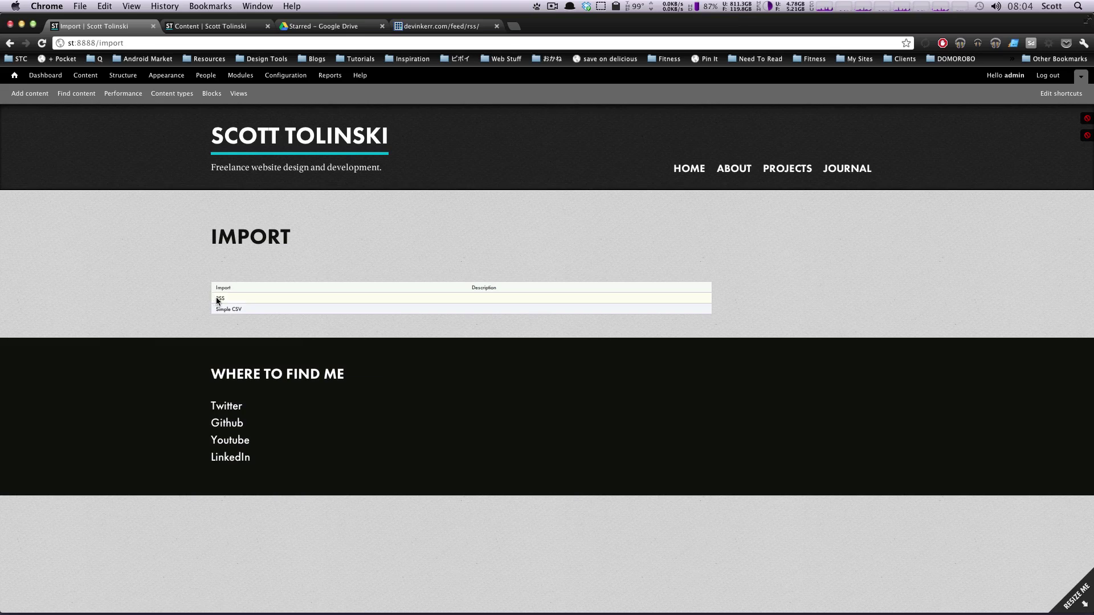
click(221, 300)
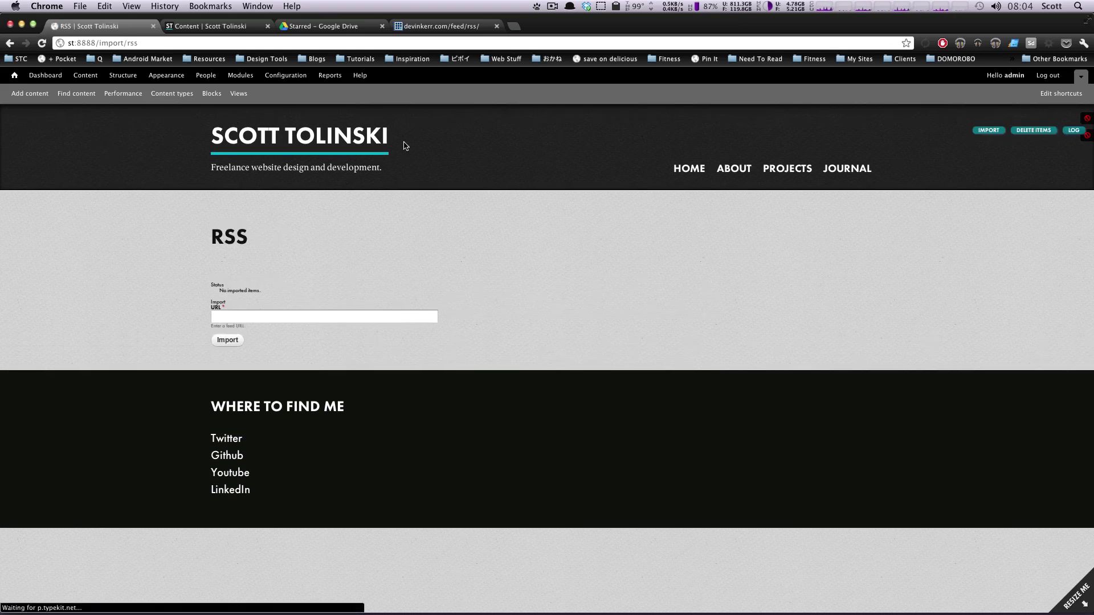
click(298, 320)
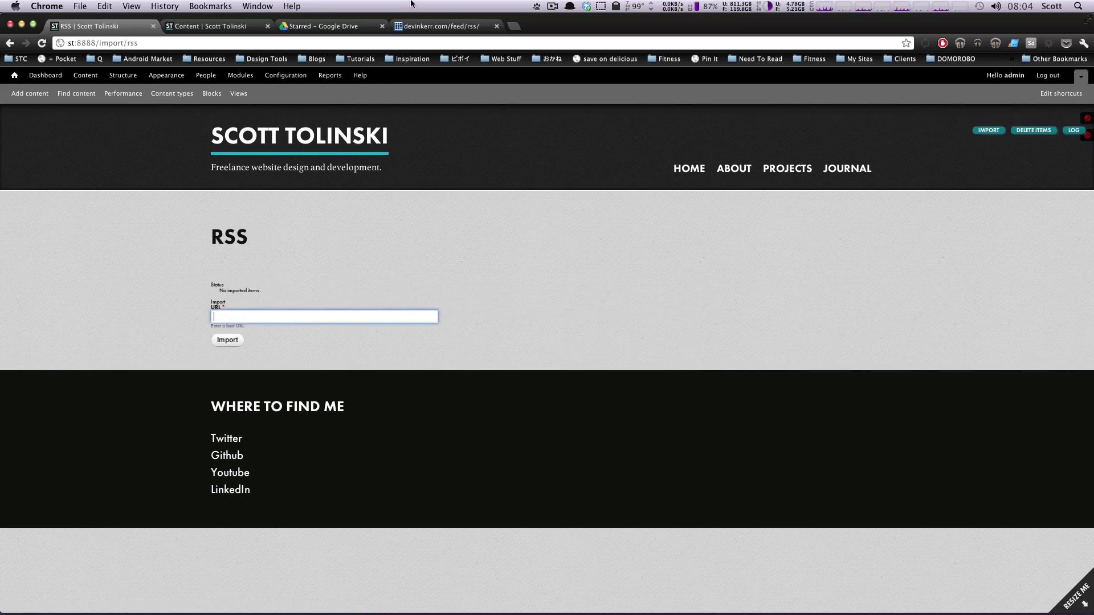
click(439, 27)
click(377, 43)
key(super+c)
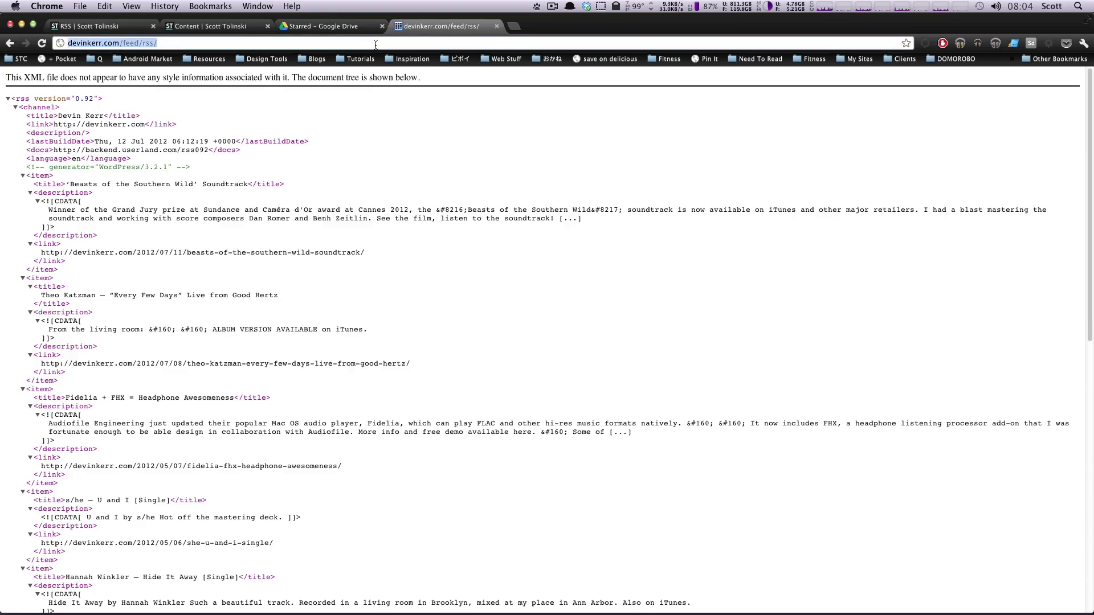
click(97, 27)
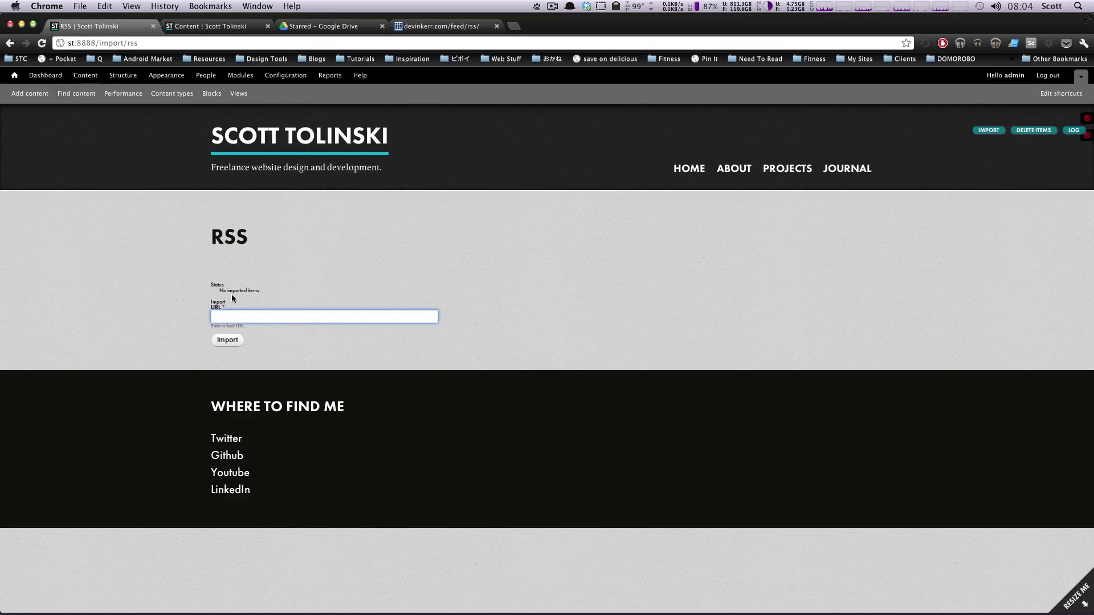
key(super+v)
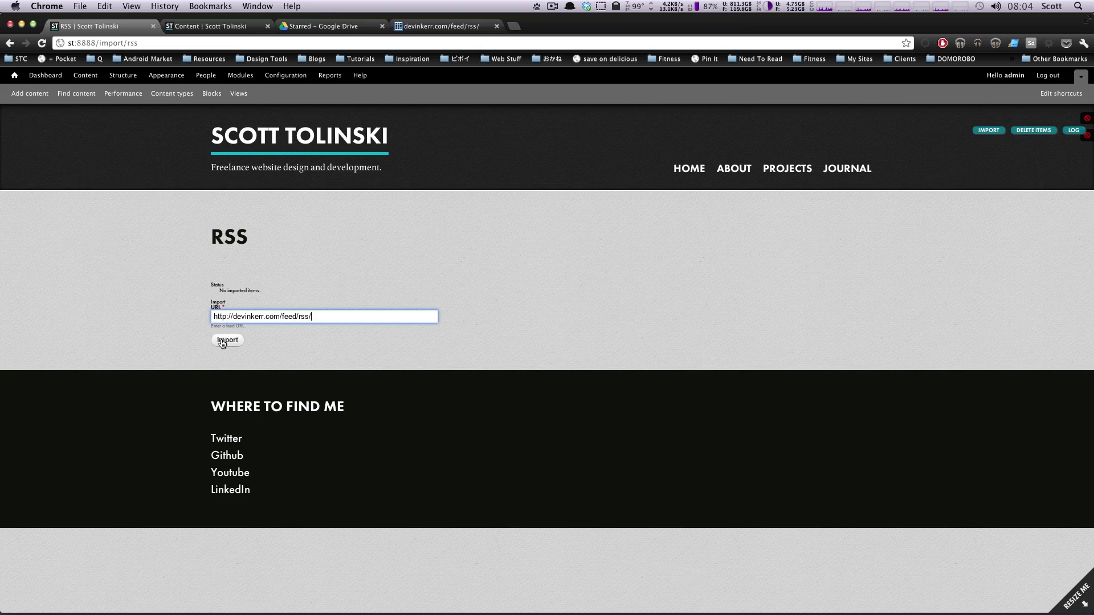
click(222, 342)
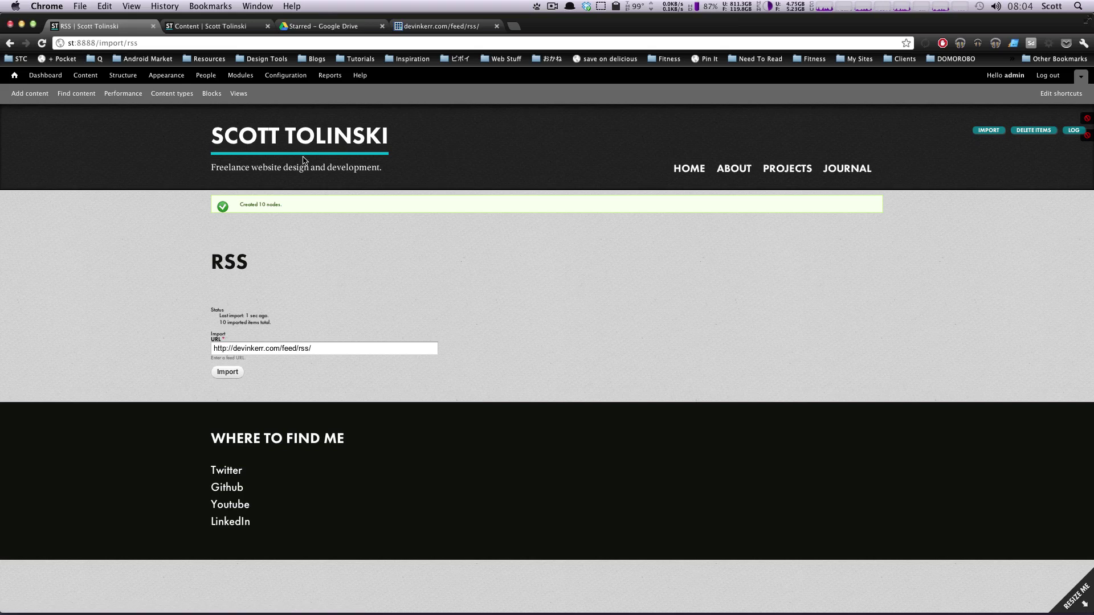
Open the Theo Katzman – Brooklyn [Official Video] node for editing and inspect its body
drag(274, 208, 240, 201)
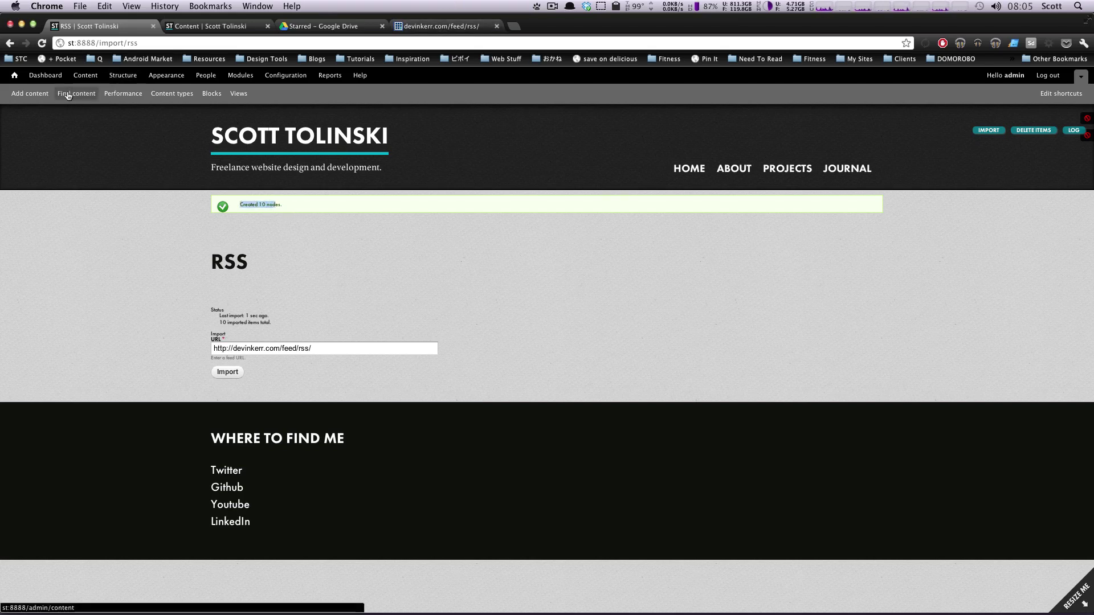
click(67, 95)
scroll(312, 333, down, 3)
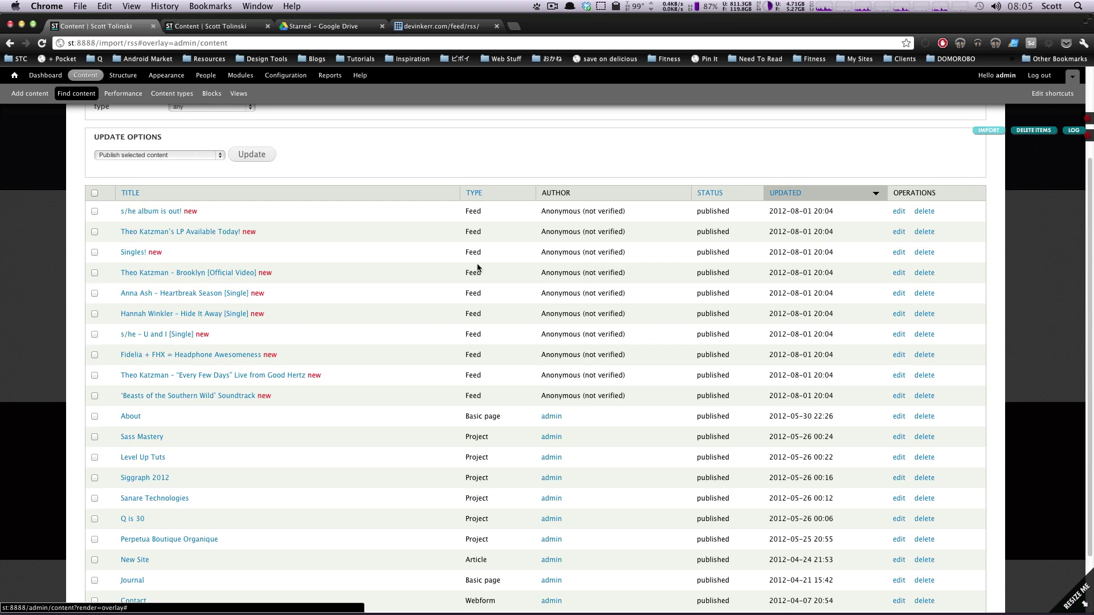
click(898, 273)
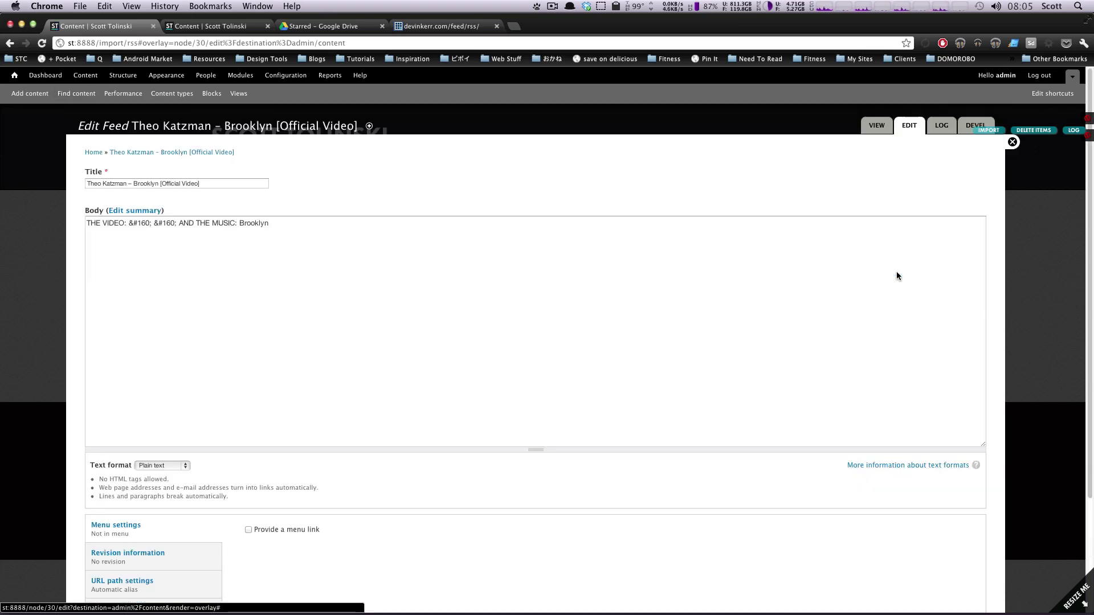
drag(269, 223, 78, 223)
click(143, 232)
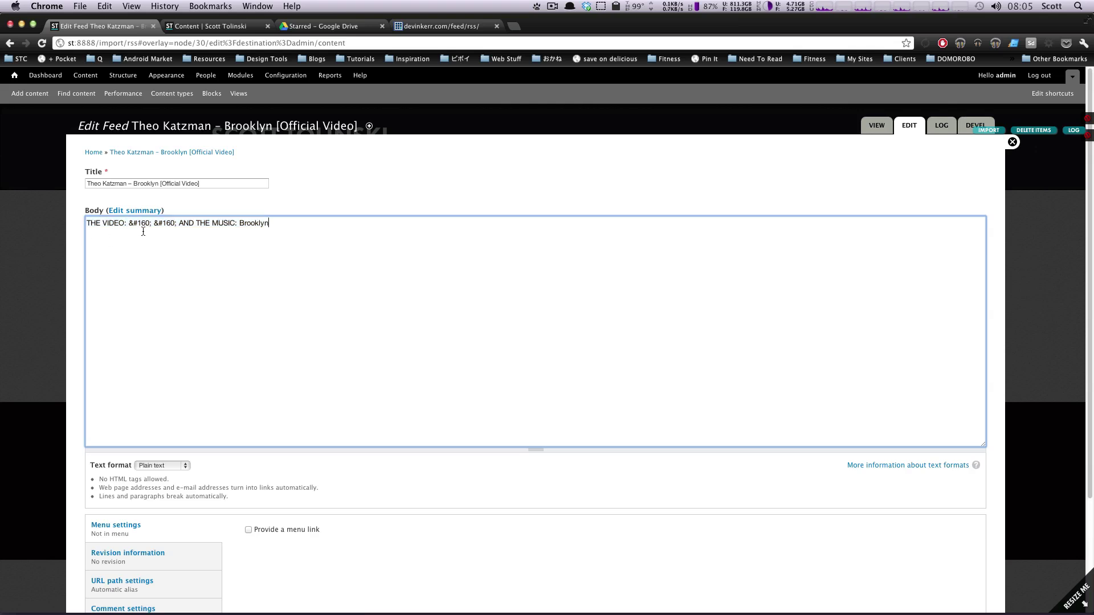
double_click(168, 222)
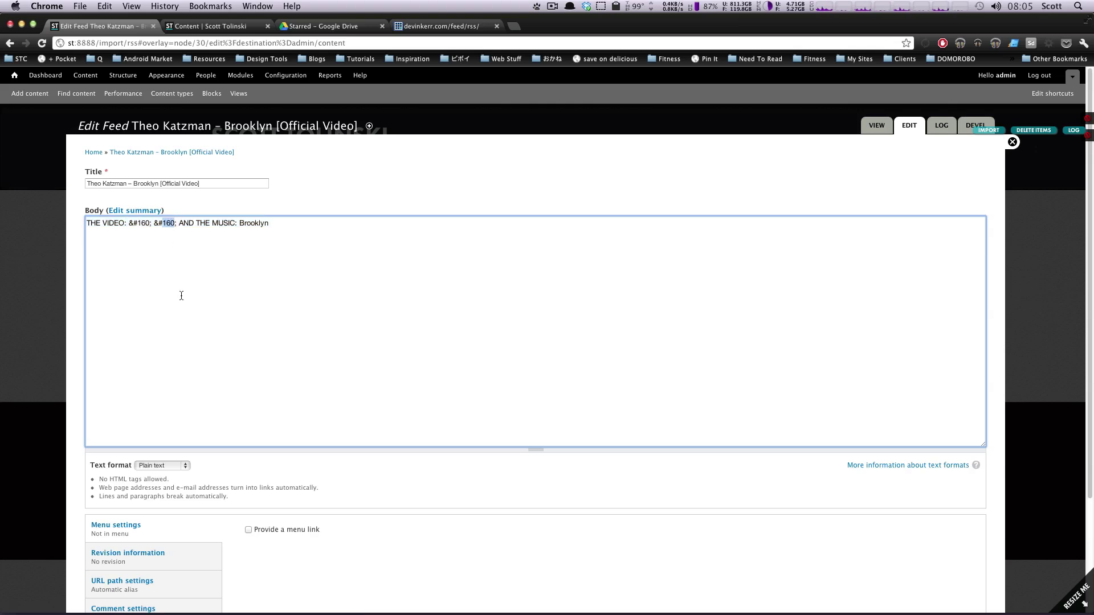
Switch the body text format to Full HTML, then back to Plain text
click(168, 470)
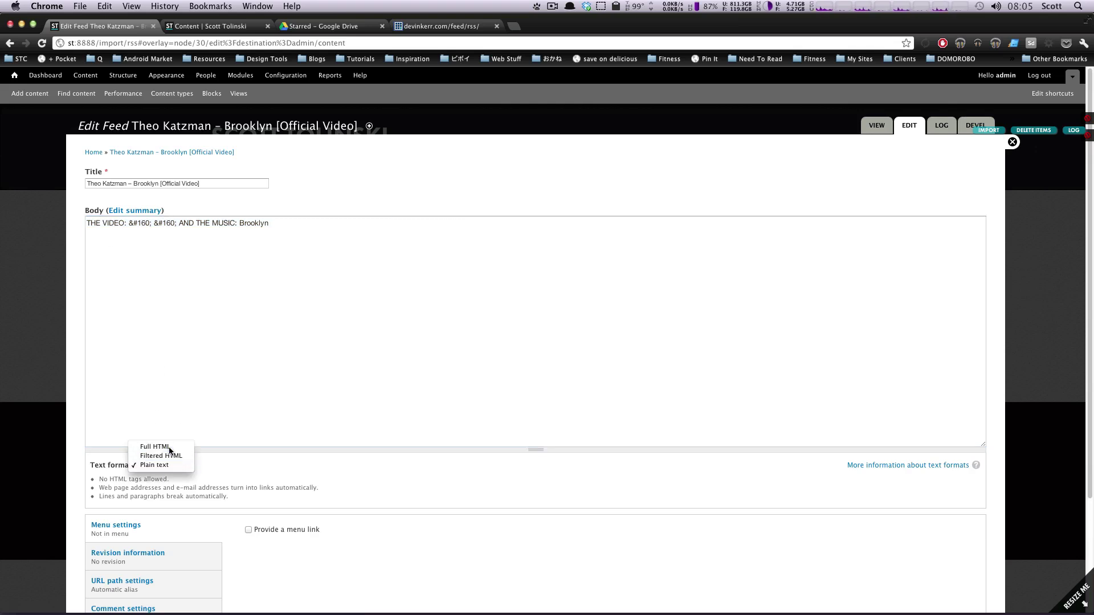
click(155, 447)
click(264, 296)
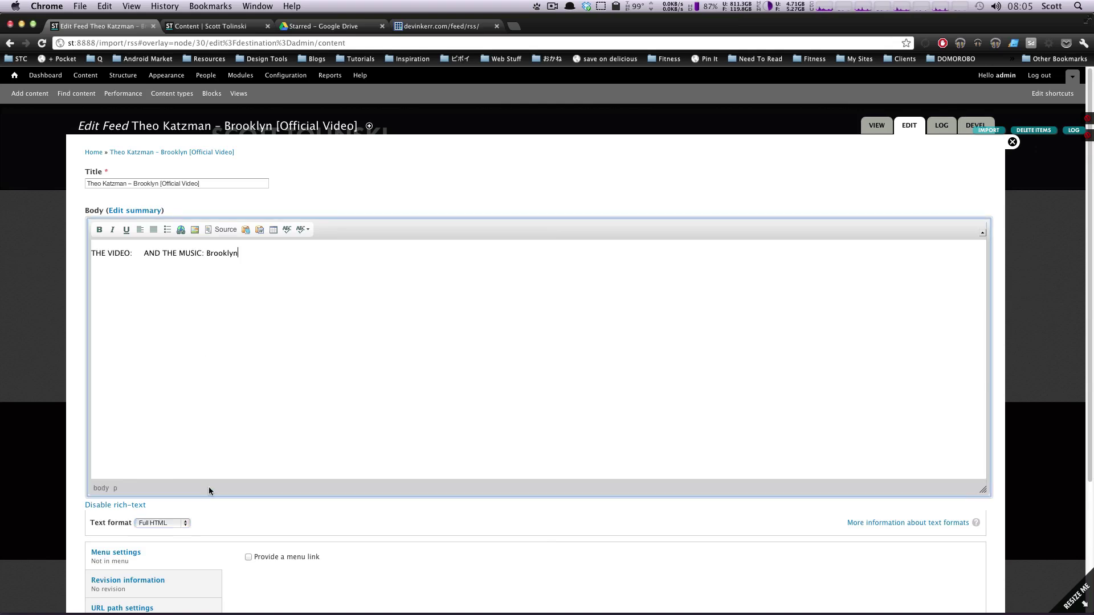
click(181, 525)
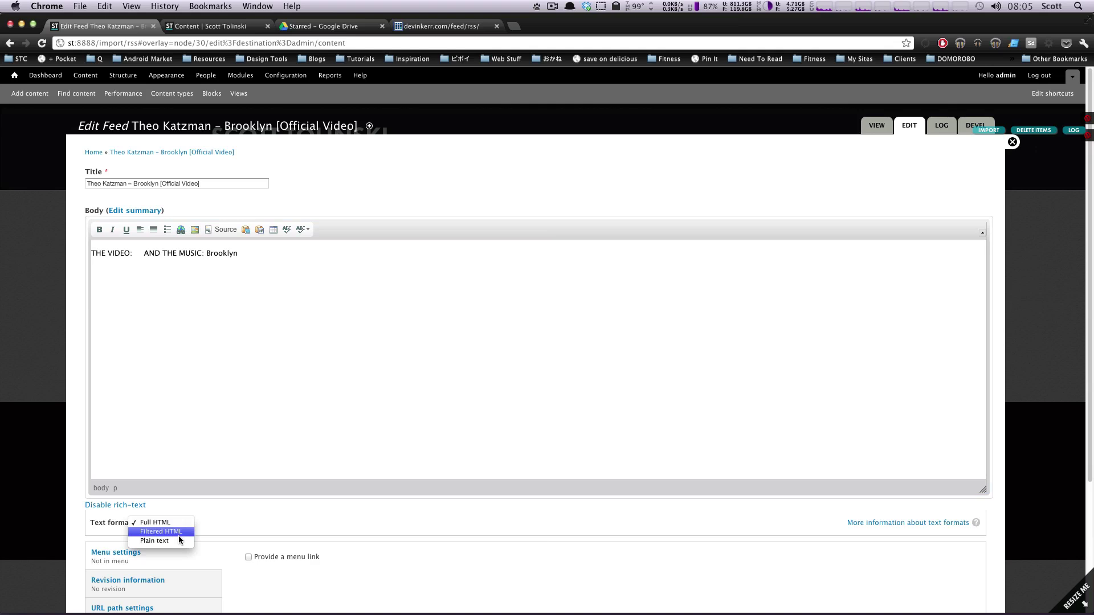
click(178, 541)
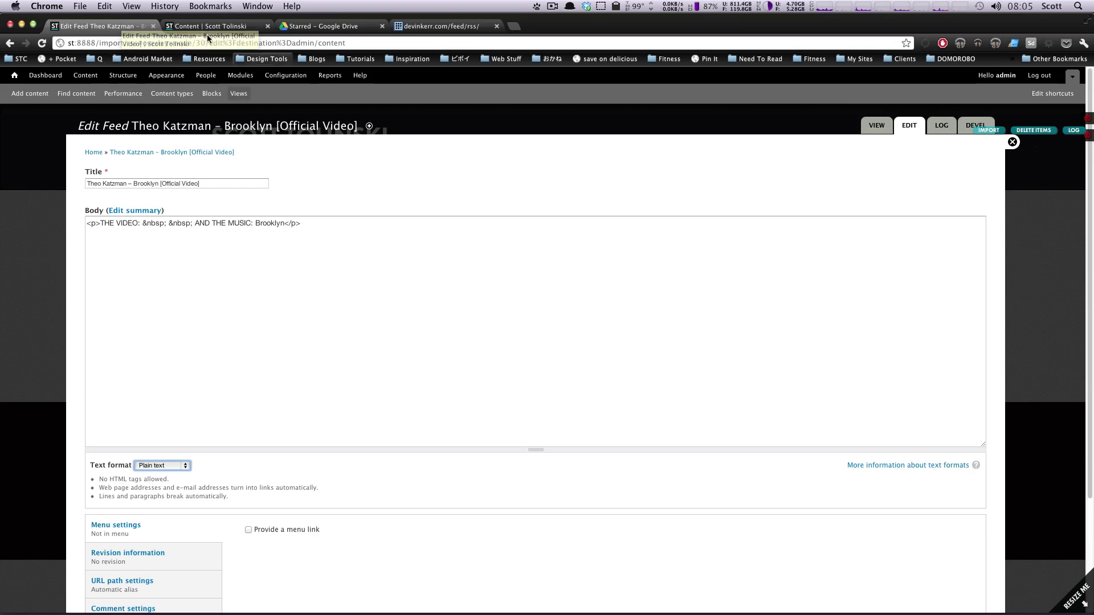
Close the edit form, check the devinkerr.com feed tab, then return to the Content list
click(76, 94)
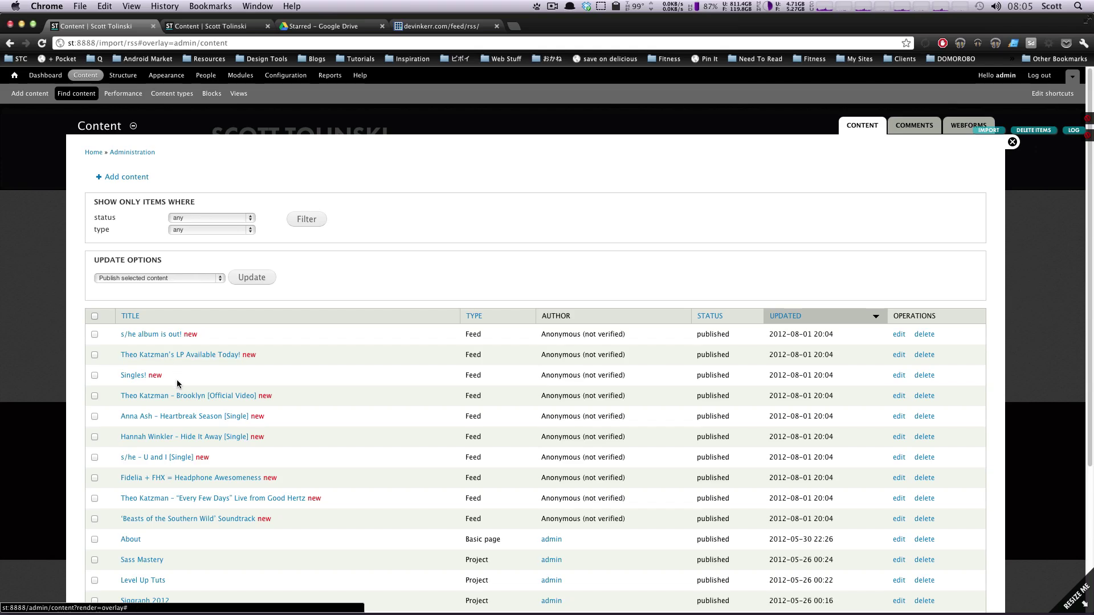
click(439, 27)
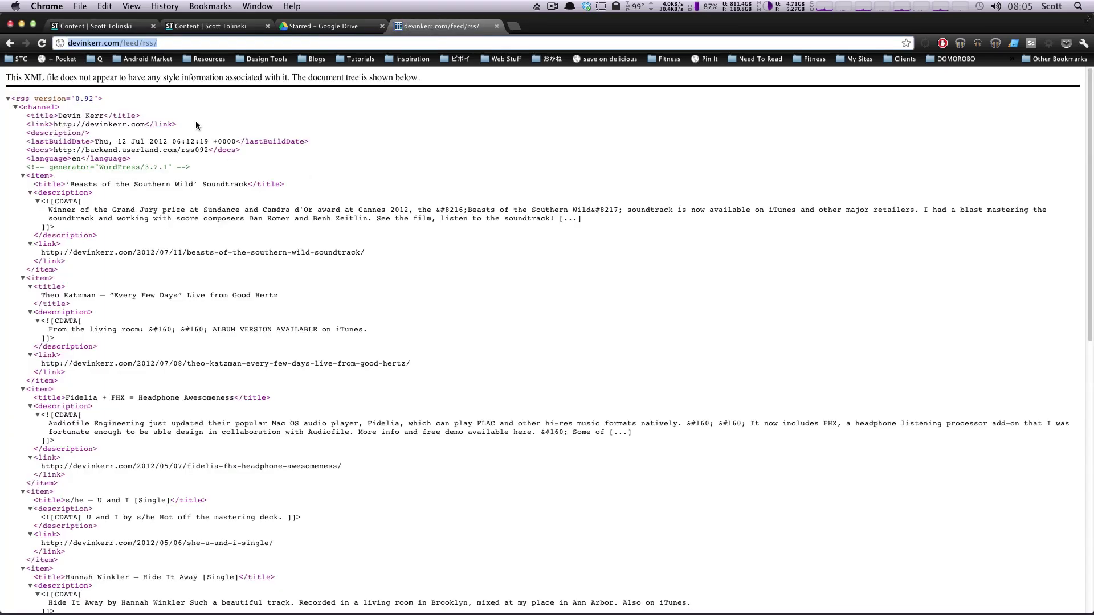
drag(196, 126, 271, 325)
click(272, 319)
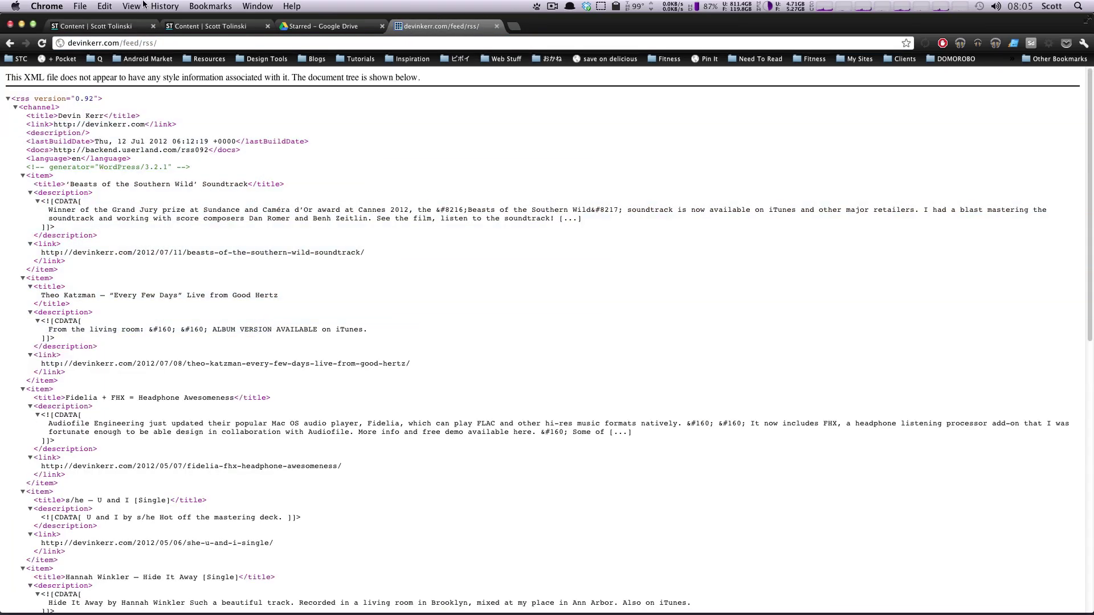
click(109, 26)
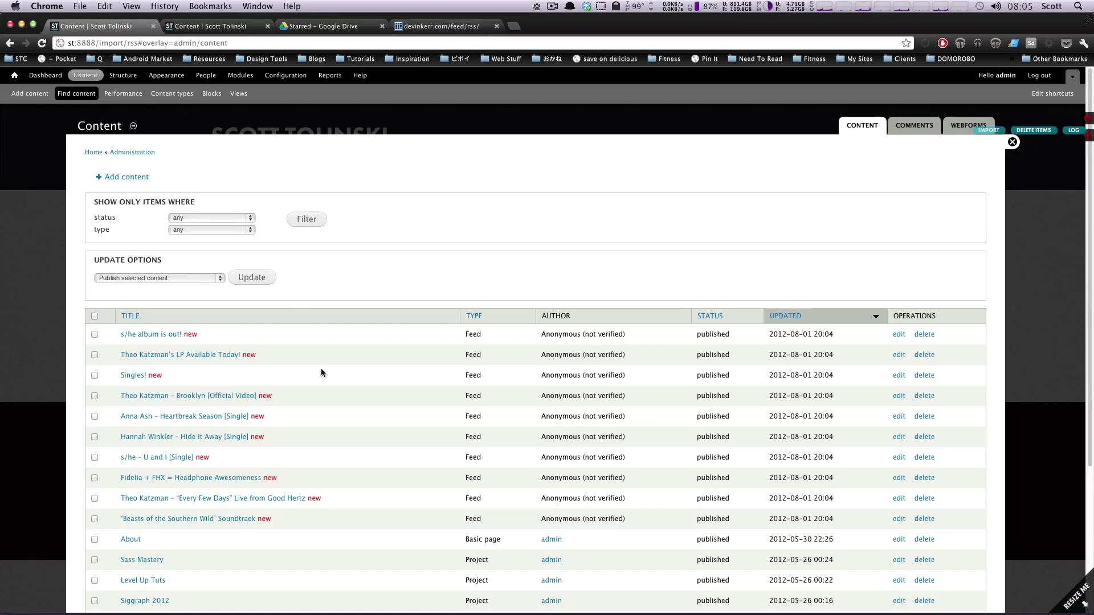